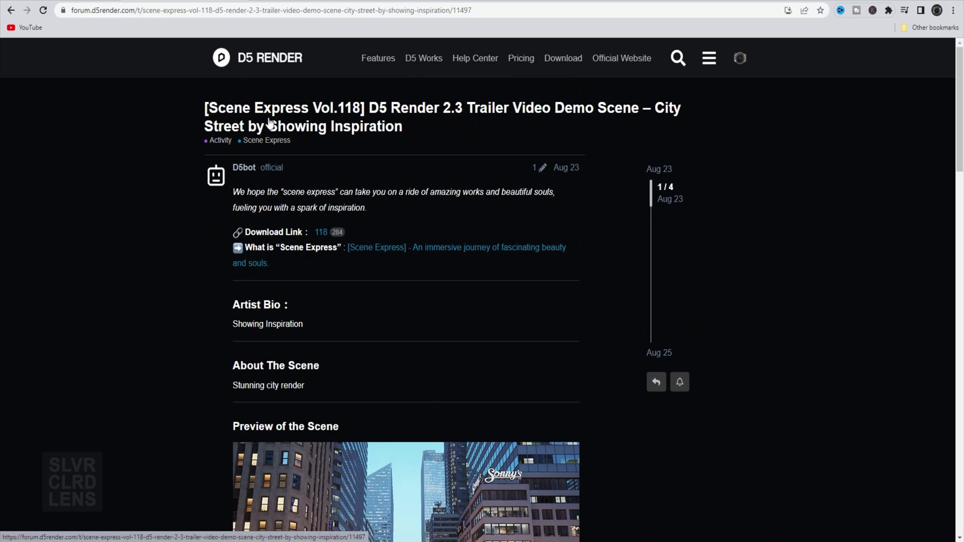
View the enlarged preview images of the City Street scene in the Scene Express Vol.118 post.
scroll(198, 333, down, 3)
click(402, 362)
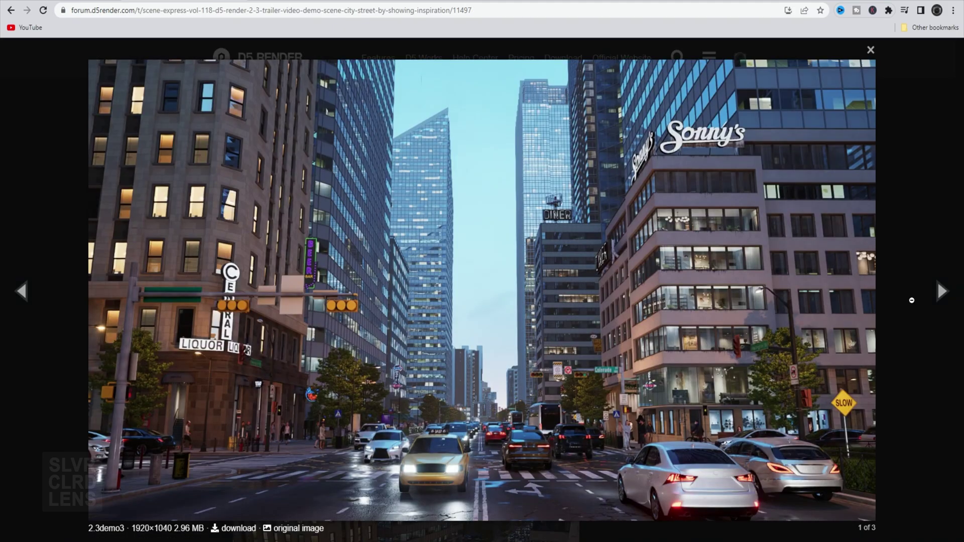
click(943, 291)
click(942, 291)
click(943, 292)
key(Escape)
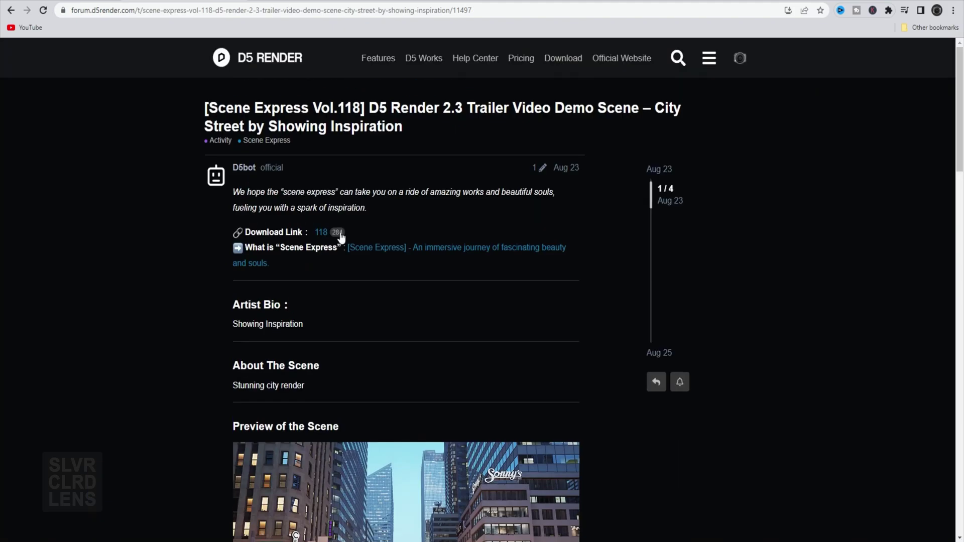
Follow the post's 118 download link and download the 118city-render.7z scene archive.
click(322, 233)
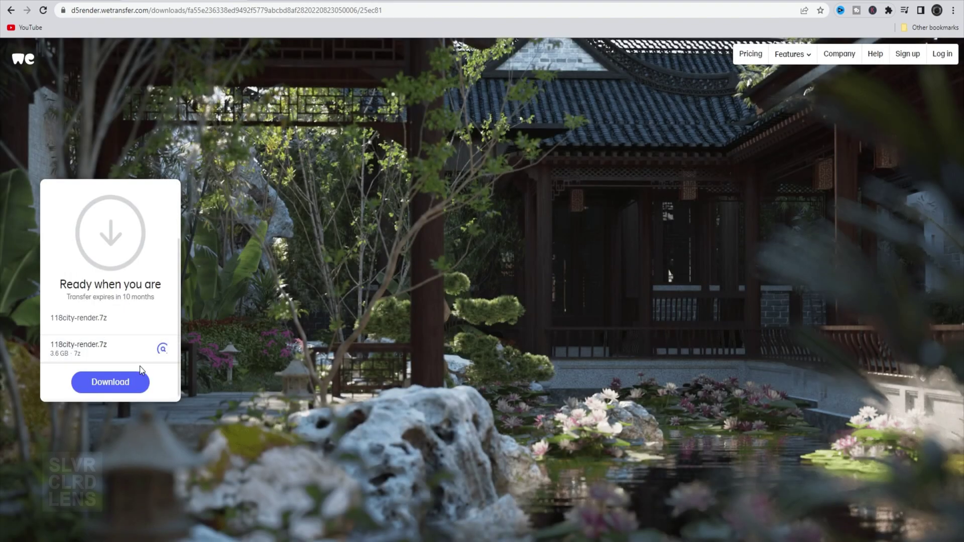
click(123, 386)
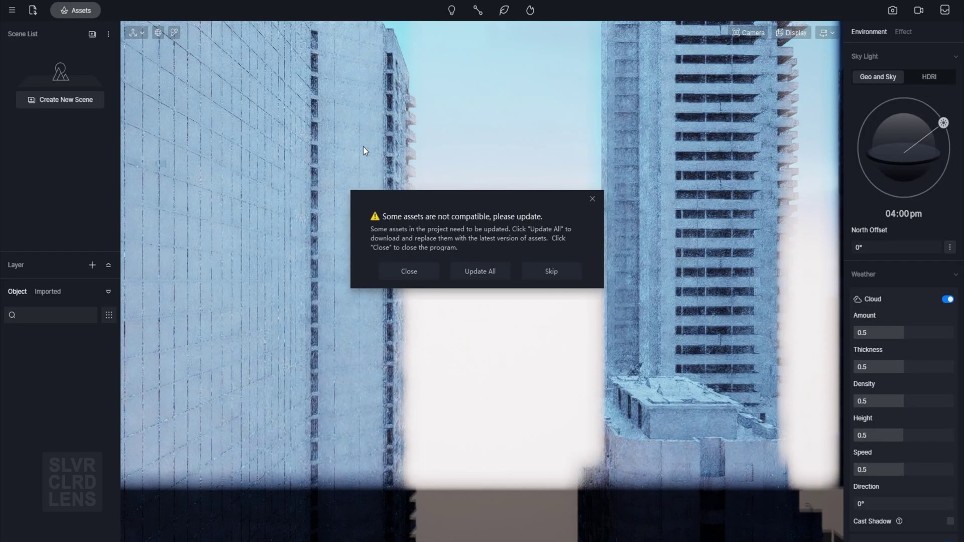
Switch to D5 Render, update all incompatible assets in the city project and close the update list.
click(487, 273)
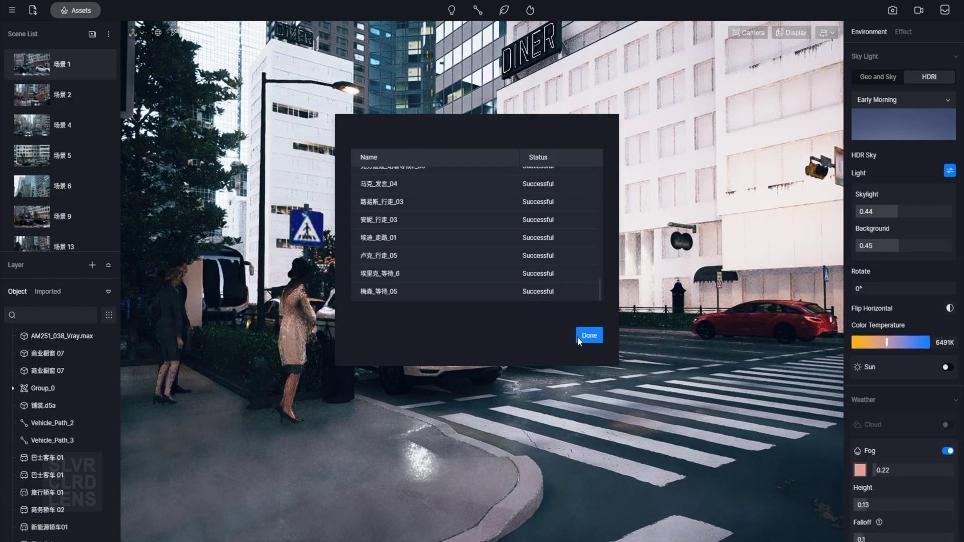
click(578, 336)
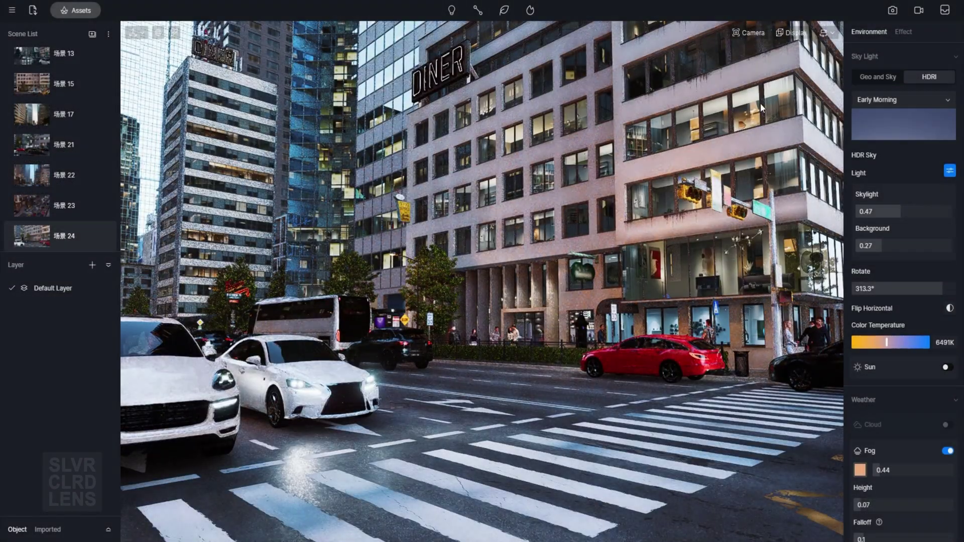
Open video mode and play the existing clip 片段 2.
click(919, 11)
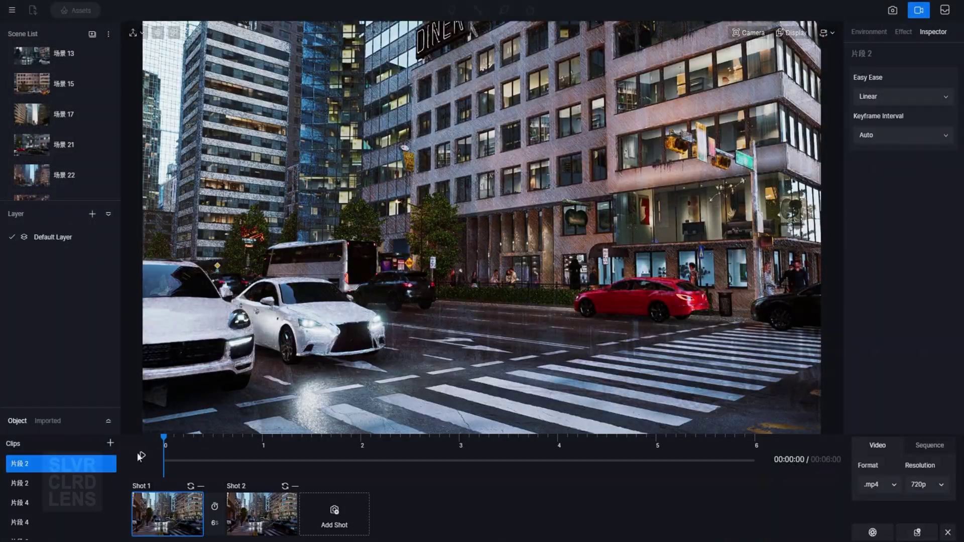
click(142, 455)
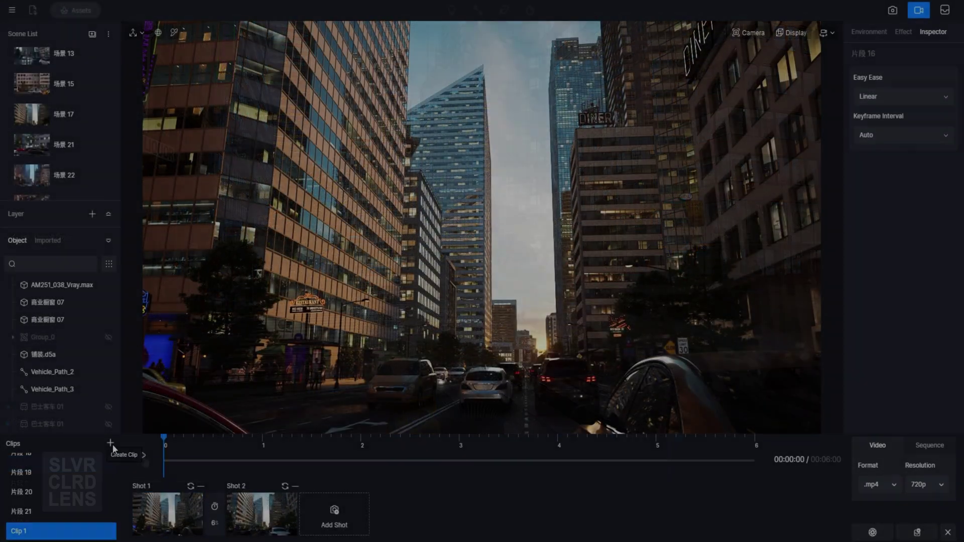
Add Shot 1 to the new Clip 1 and update it with the F8 two-point perspective view and thirds grid lines enabled.
click(168, 503)
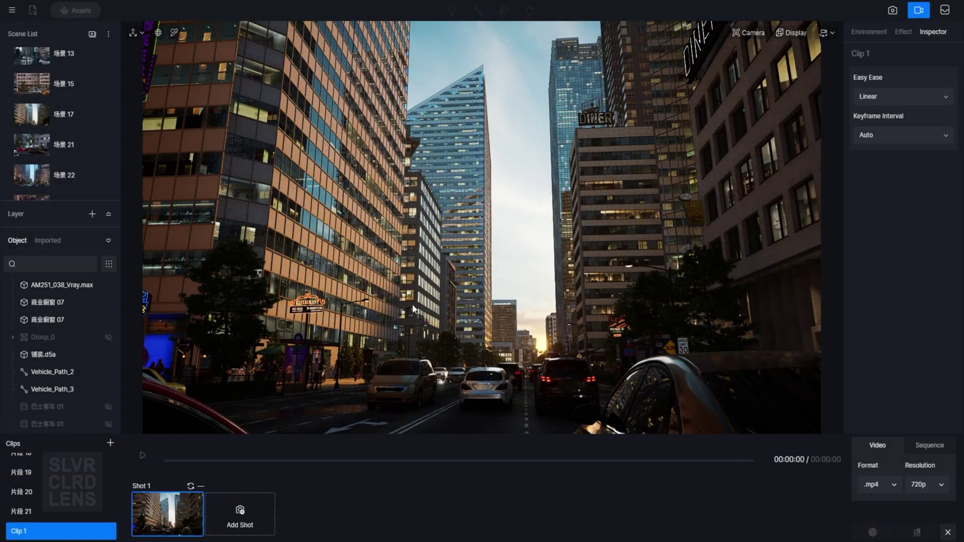
click(761, 34)
click(760, 253)
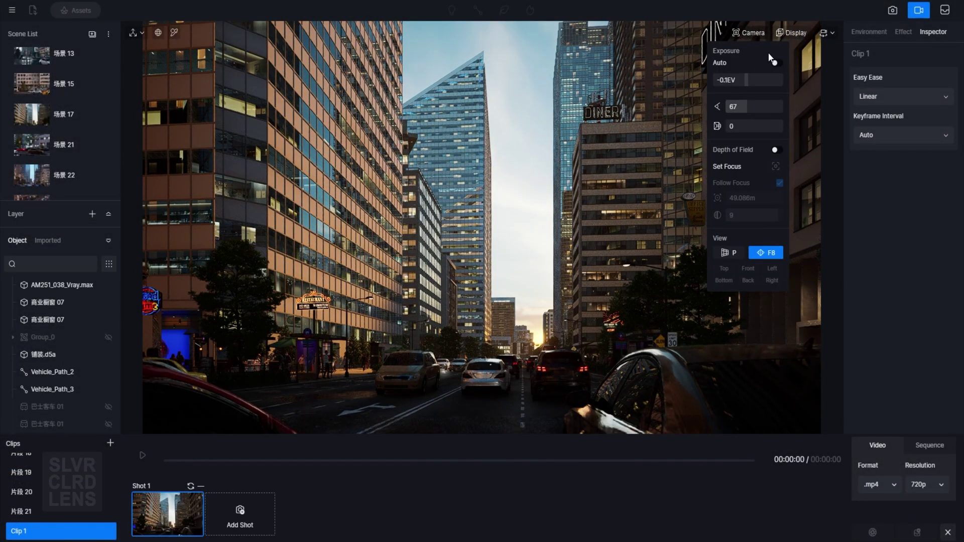
click(796, 31)
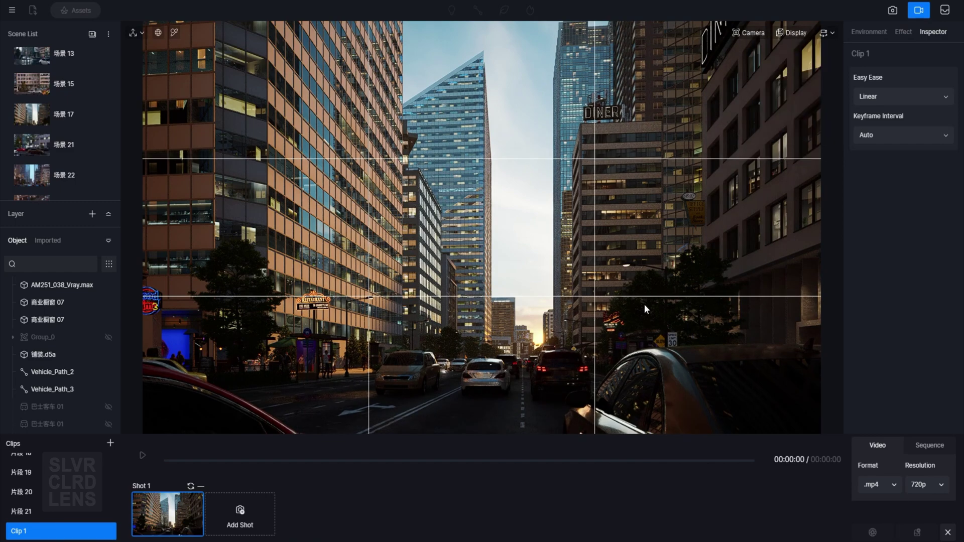
click(190, 486)
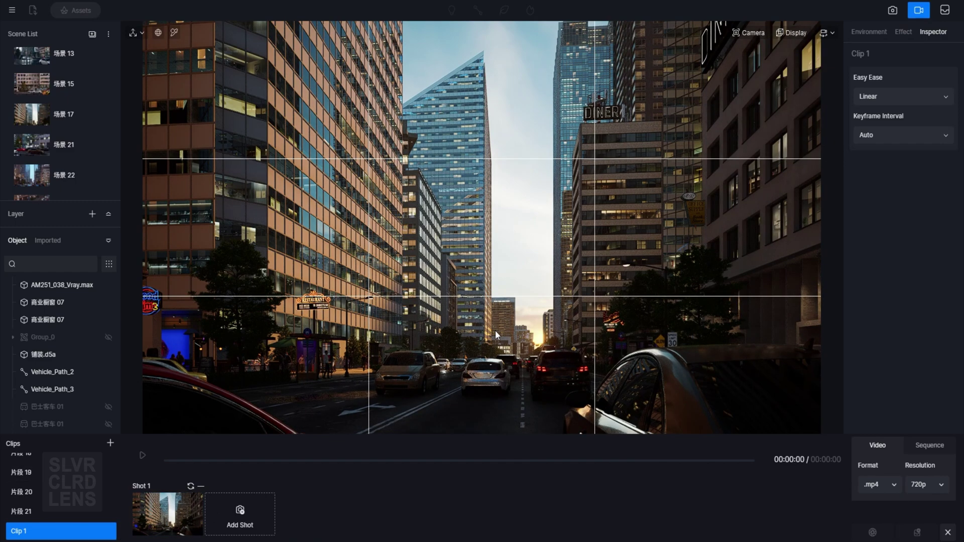
Move the camera forward along the street, reapply the F8 two-point perspective view and add it as Shot 2.
scroll(527, 330, up, 2)
right_drag(560, 329, 598, 335)
click(749, 33)
click(772, 254)
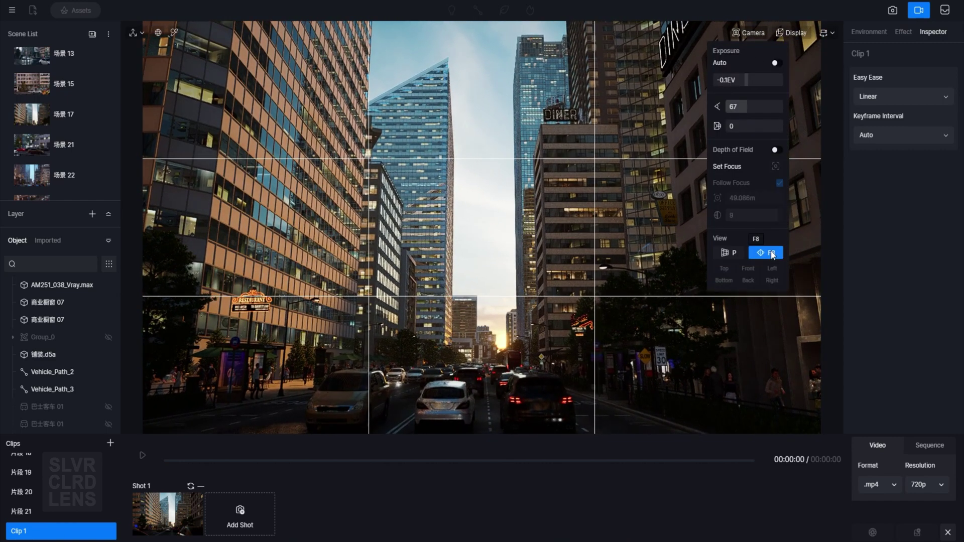
click(240, 515)
Set the easing of Clip 1 to Ease out.
click(898, 97)
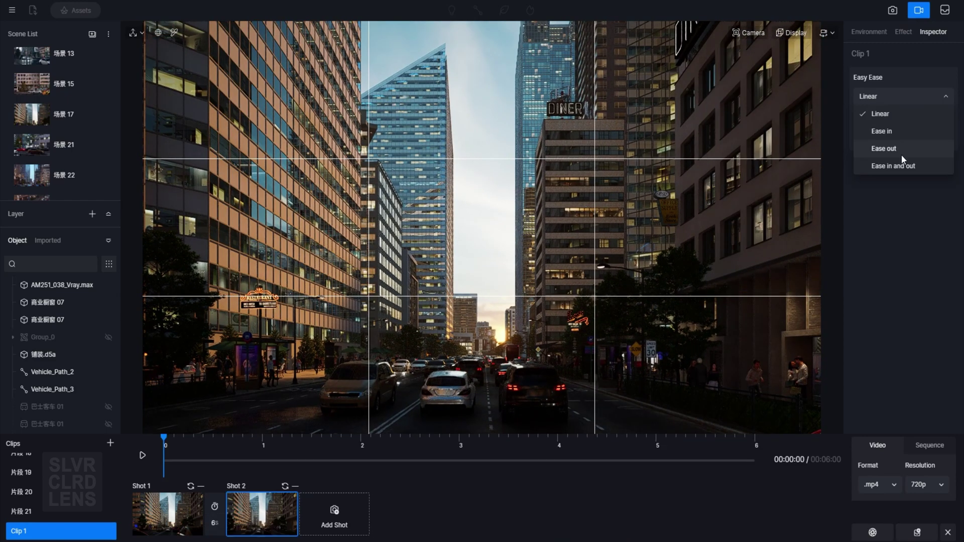
click(901, 156)
click(899, 135)
click(884, 168)
Set the duration between Shot 1 and Shot 2 to 10 seconds and play the clip.
click(214, 523)
text(10)
key(Return)
click(142, 455)
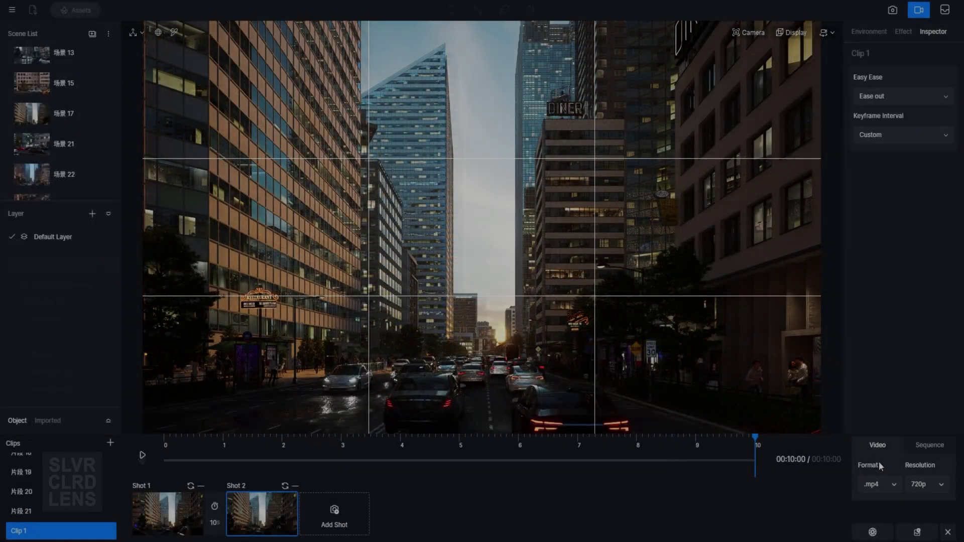
Set the clip's output to an image sequence in .png format at 4k resolution.
click(928, 445)
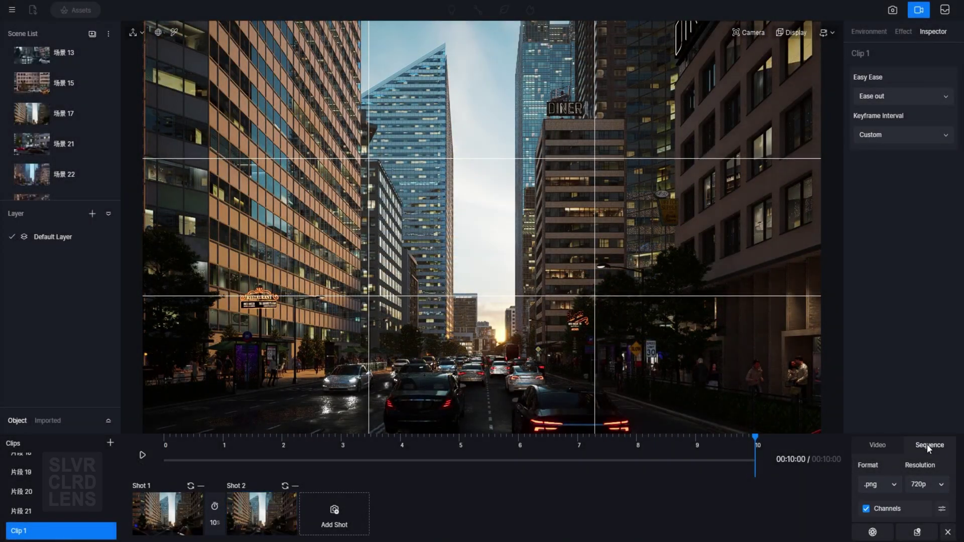
click(885, 485)
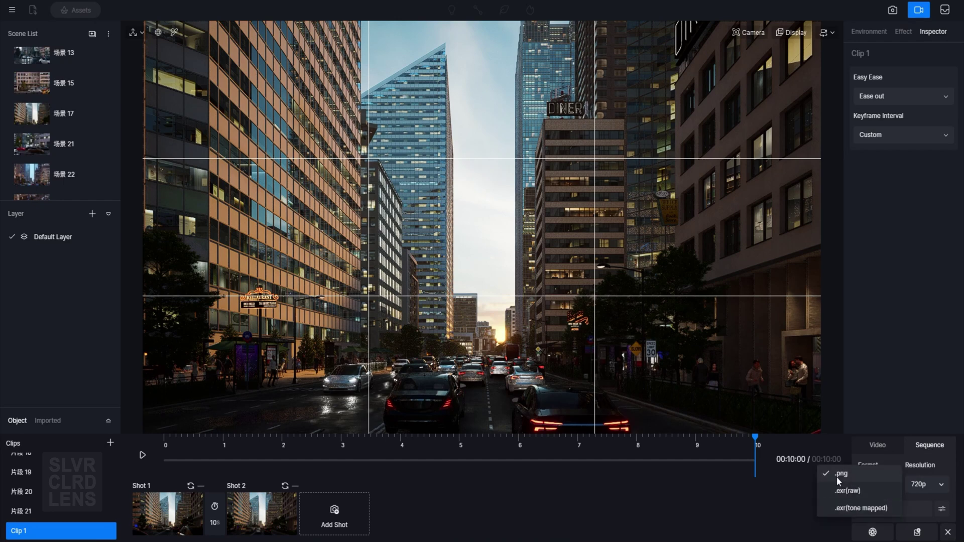
click(841, 476)
click(939, 485)
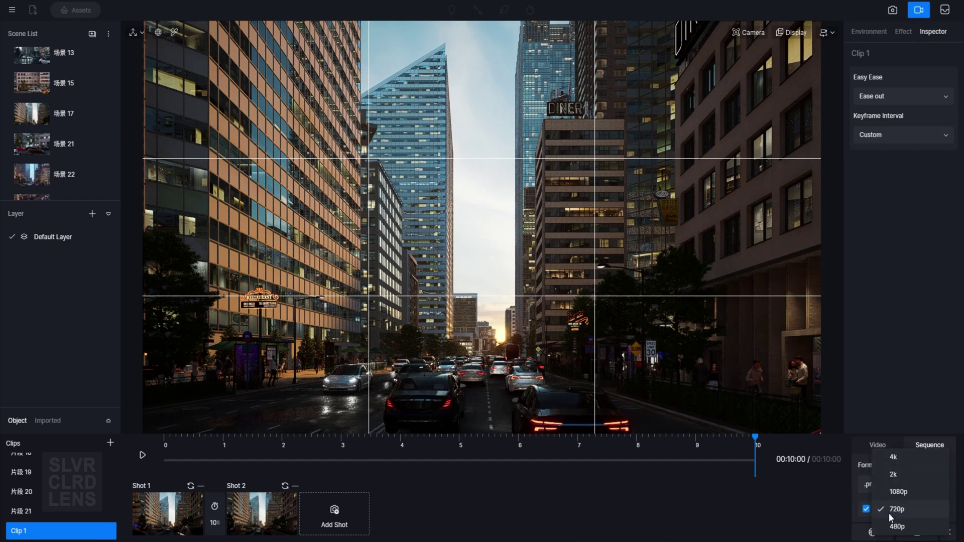
click(895, 458)
Check the channel options, turn off Channels for the sequence and start the render.
click(943, 510)
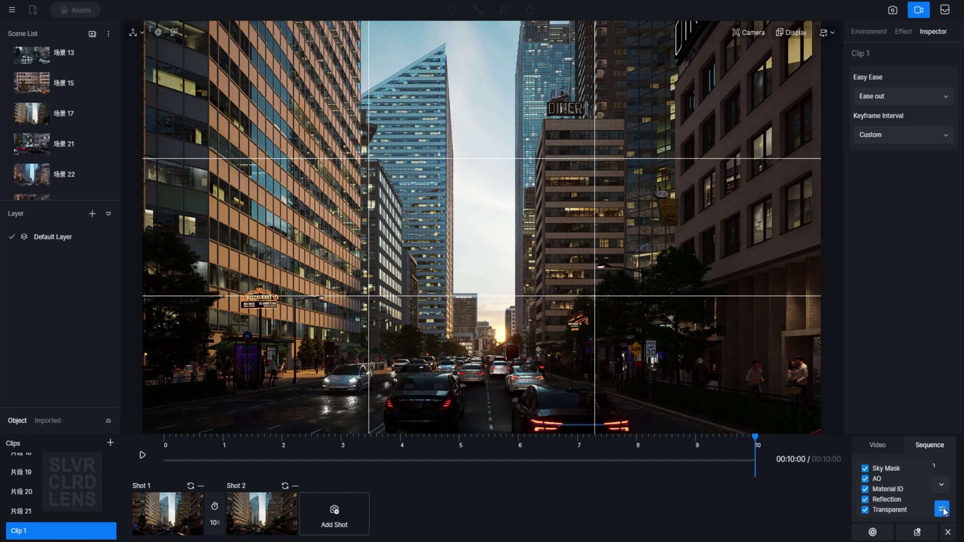
click(942, 509)
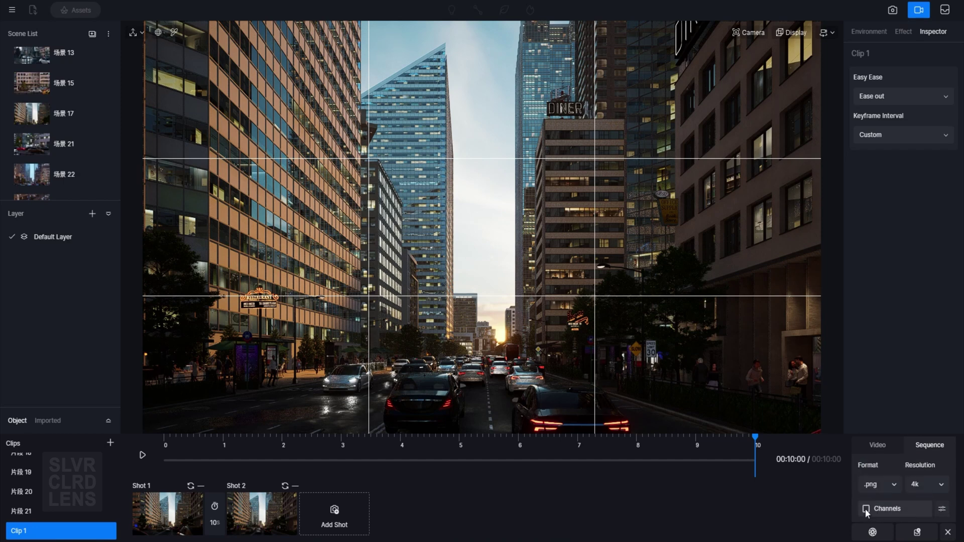
click(873, 533)
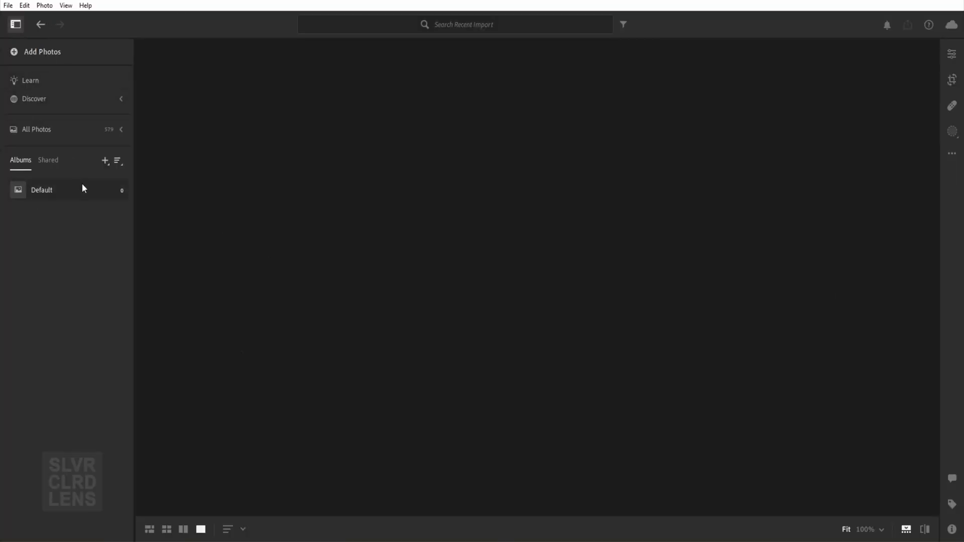
Switch to Lightroom and create an album named "Animation 01_Image Sequence".
click(106, 161)
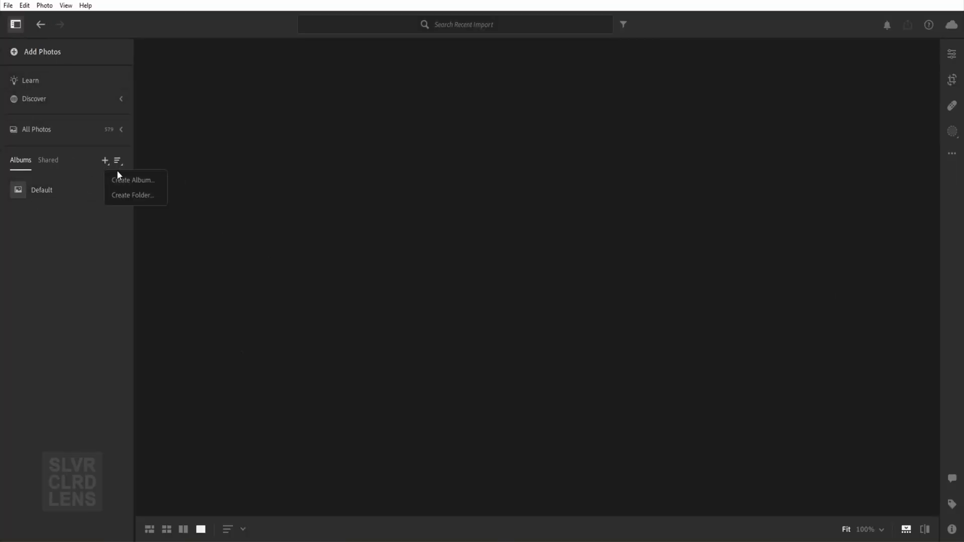
click(120, 178)
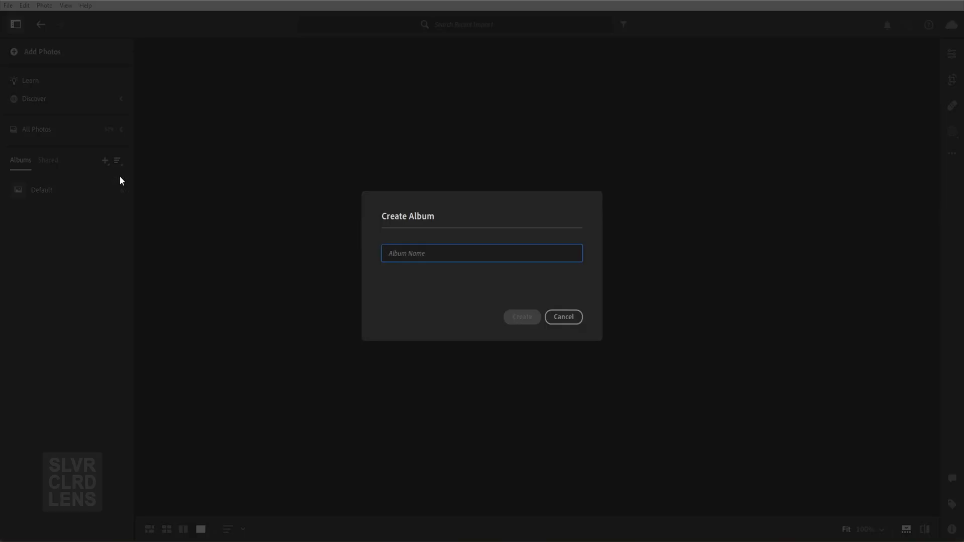
text(Scene 01_Image Sequence)
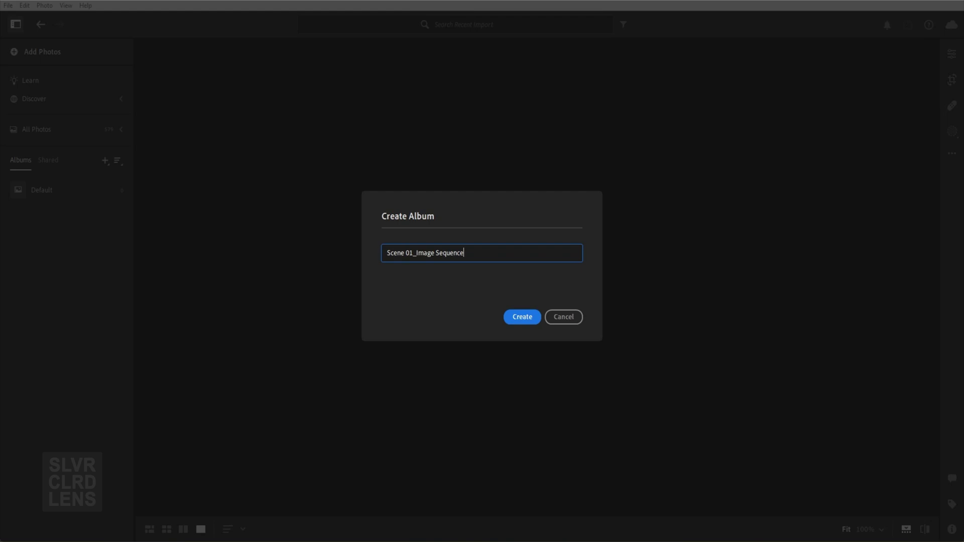
double_click(395, 252)
text(Animation 01_Image Sequen)
click(536, 324)
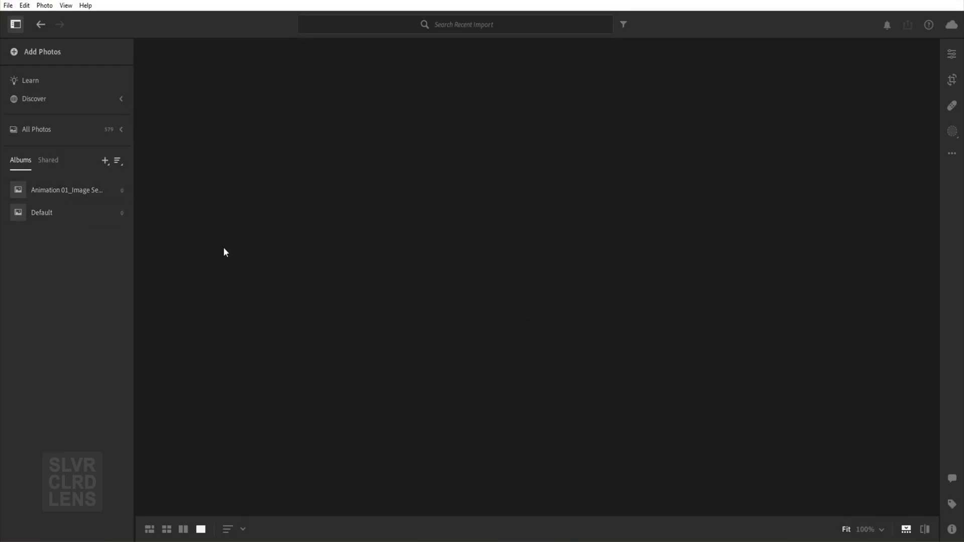
Import all PNG frames from the Beauty_Channel folder into the Animation 01_Image Sequence album.
click(535, 343)
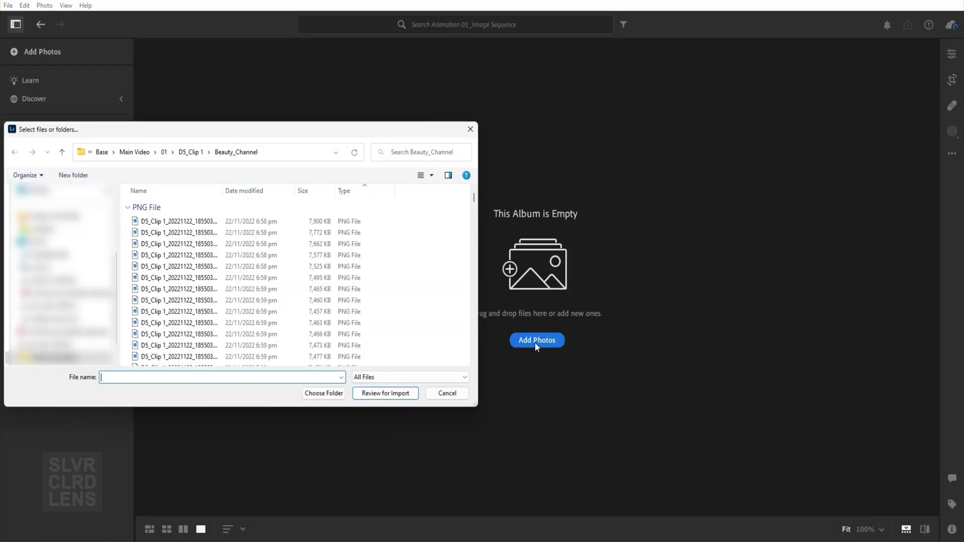
click(204, 221)
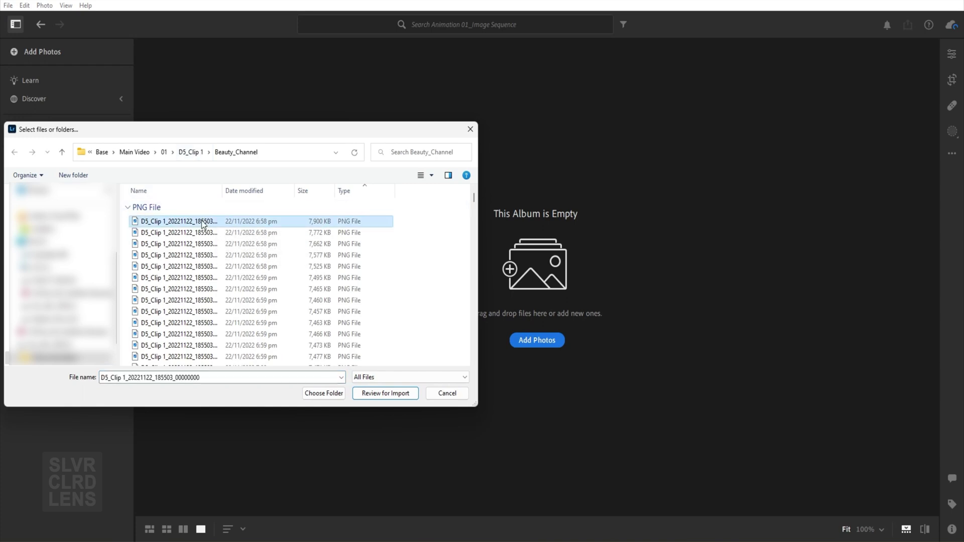
key(ctrl+a)
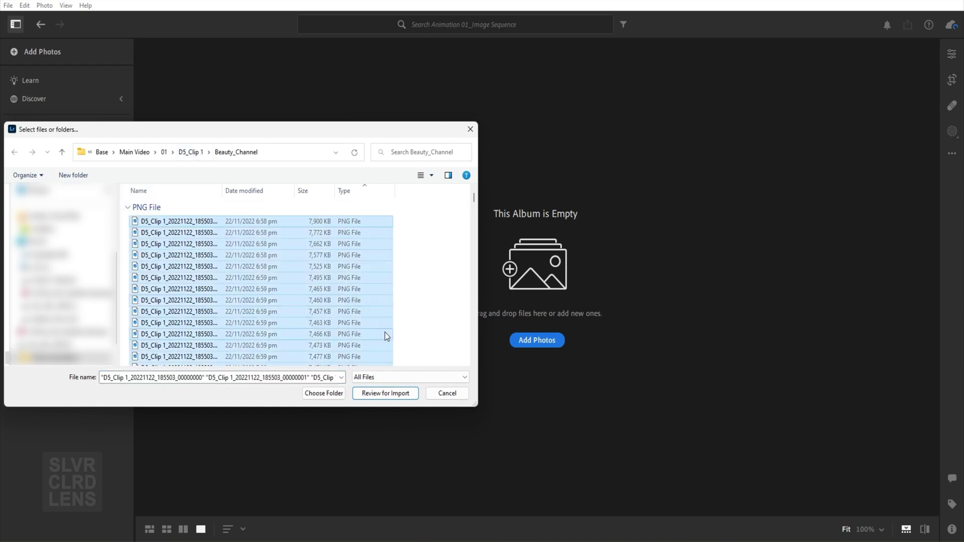
click(372, 397)
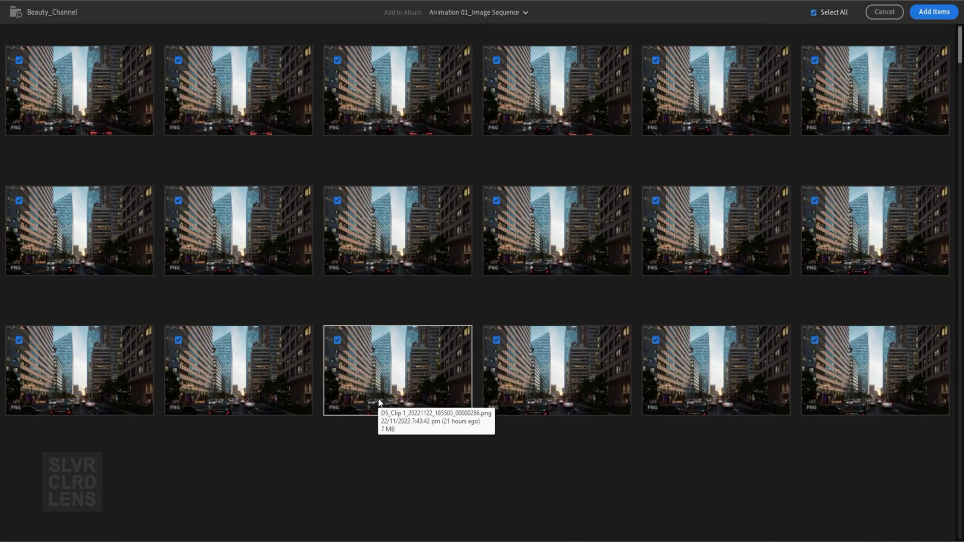
drag(959, 45, 949, 531)
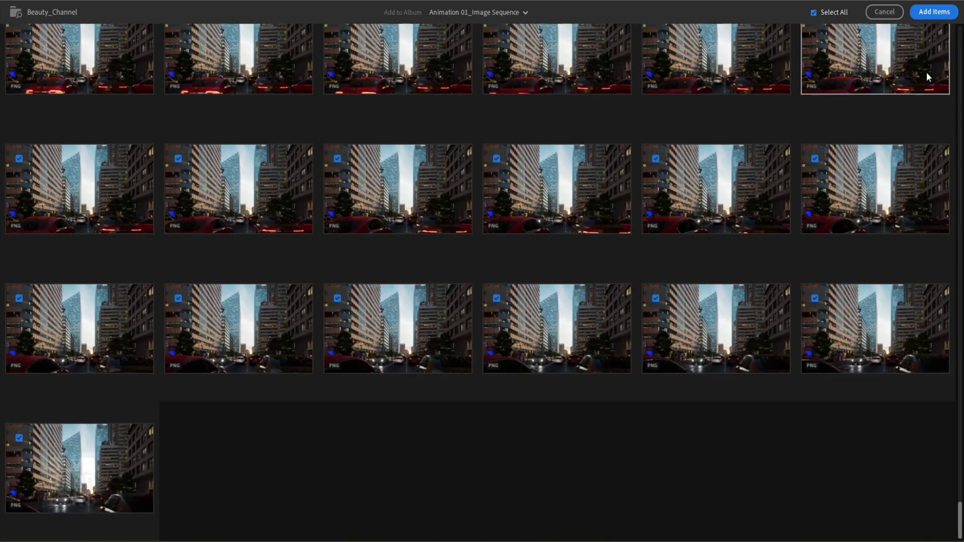
click(934, 12)
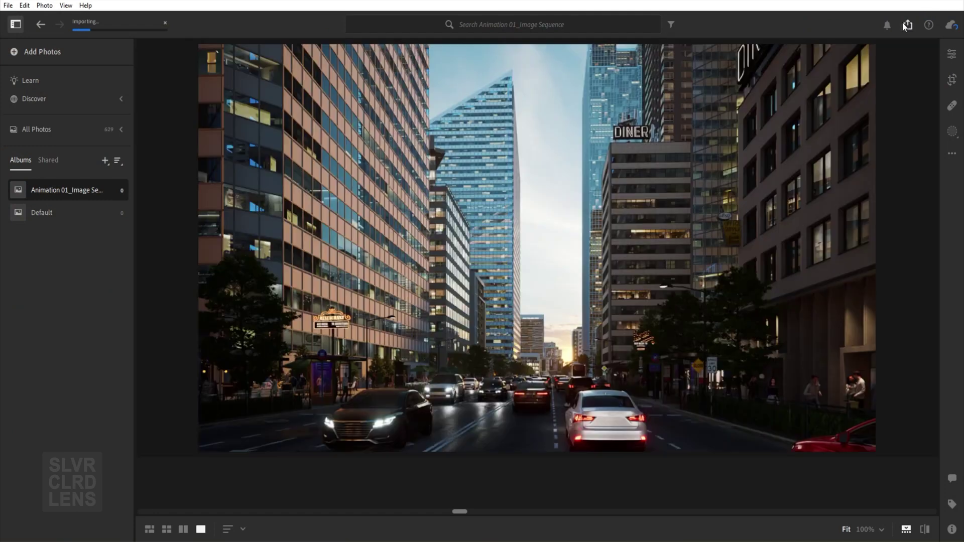
Select the first frame from the album's photo grid, show it in the single-photo view and open its edit settings.
click(166, 530)
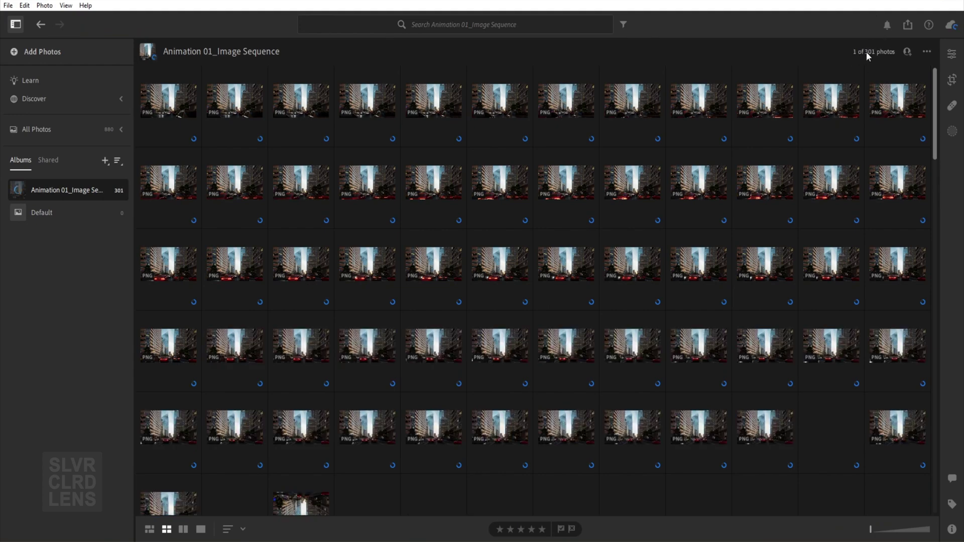
click(181, 104)
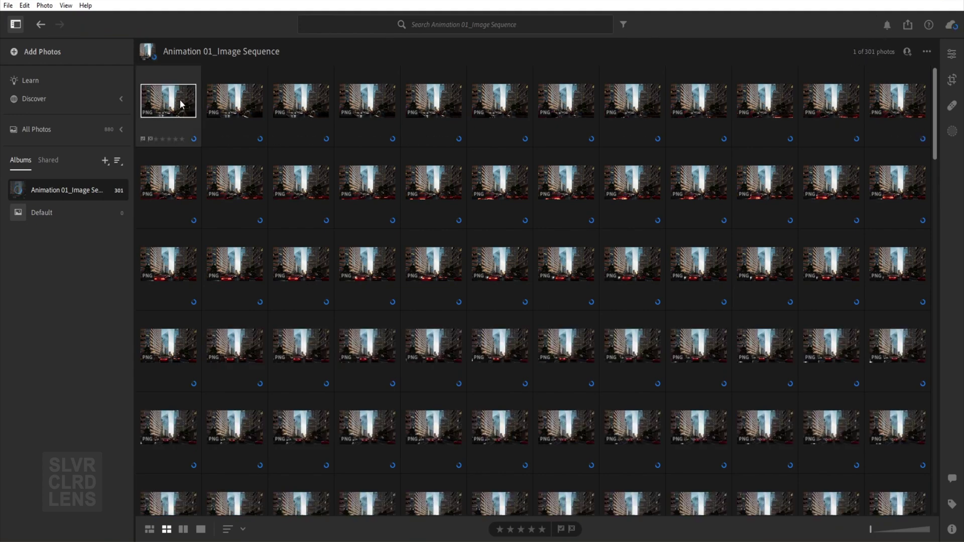
click(200, 532)
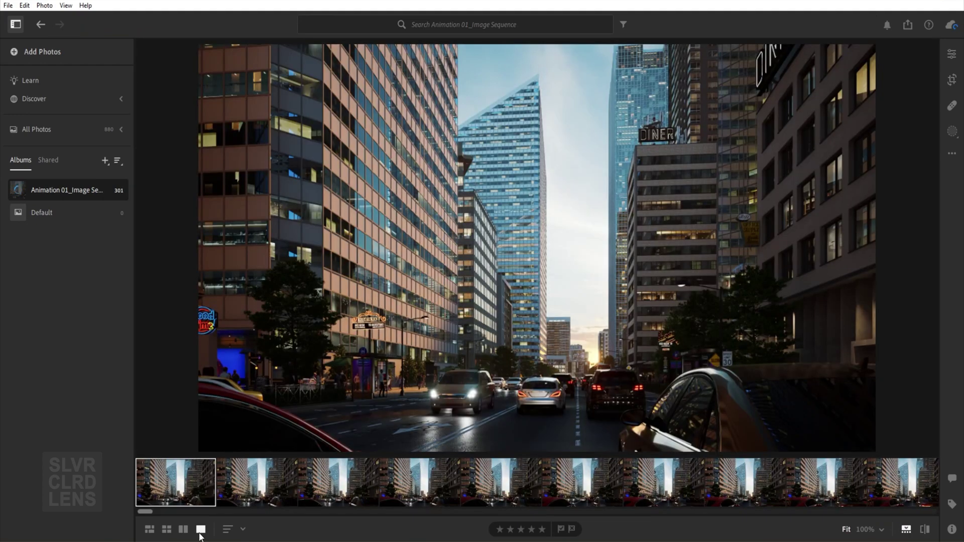
click(951, 54)
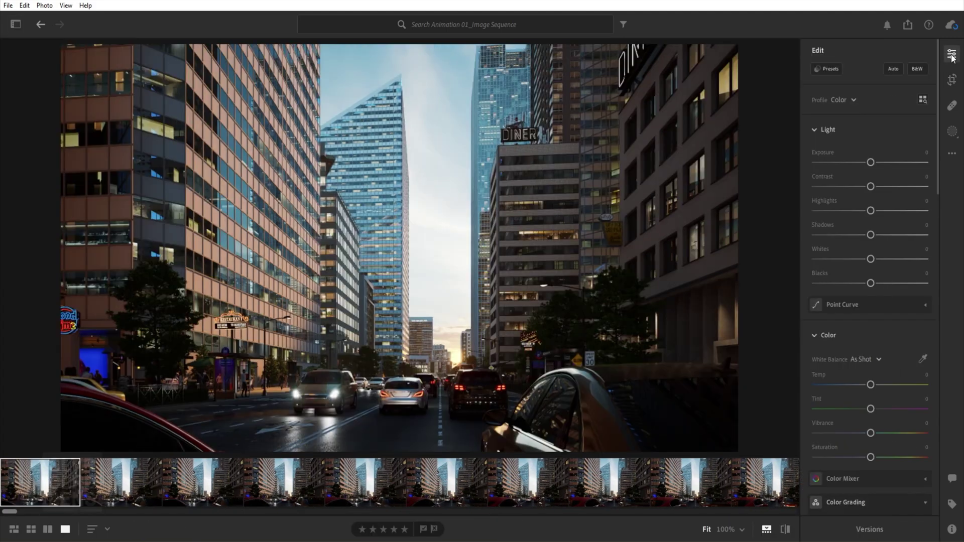
Look through the personal presets, expanding the Saved from Discover group, and close the preset browser.
click(830, 72)
click(743, 74)
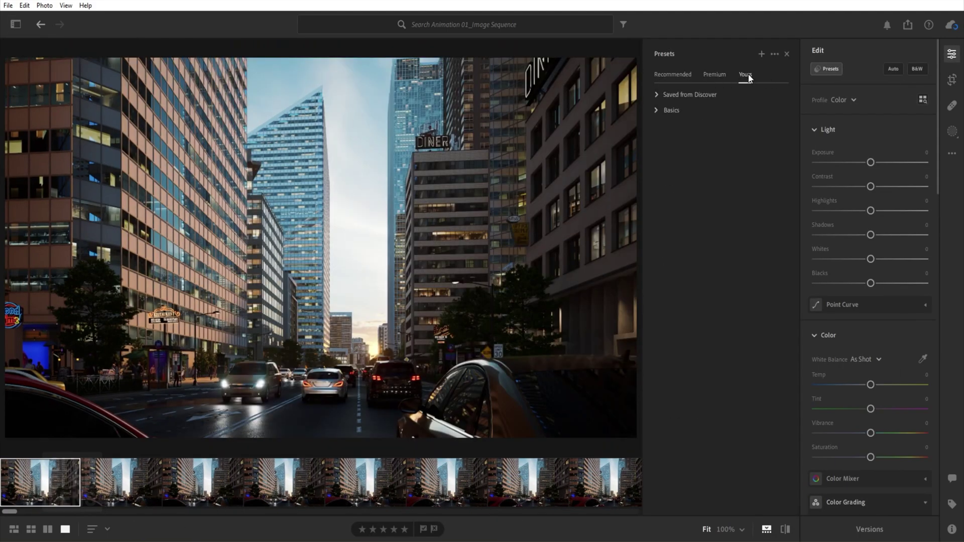
click(657, 94)
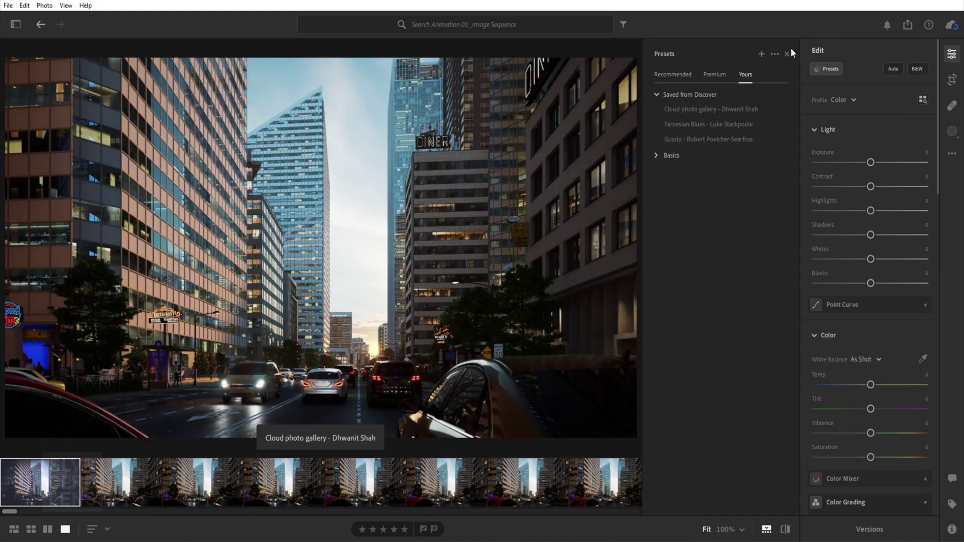
click(787, 53)
Set the frame's Light values to Exposure -0.60, Shadows +15, Whites -40 and Blacks -15.
drag(870, 163, 863, 163)
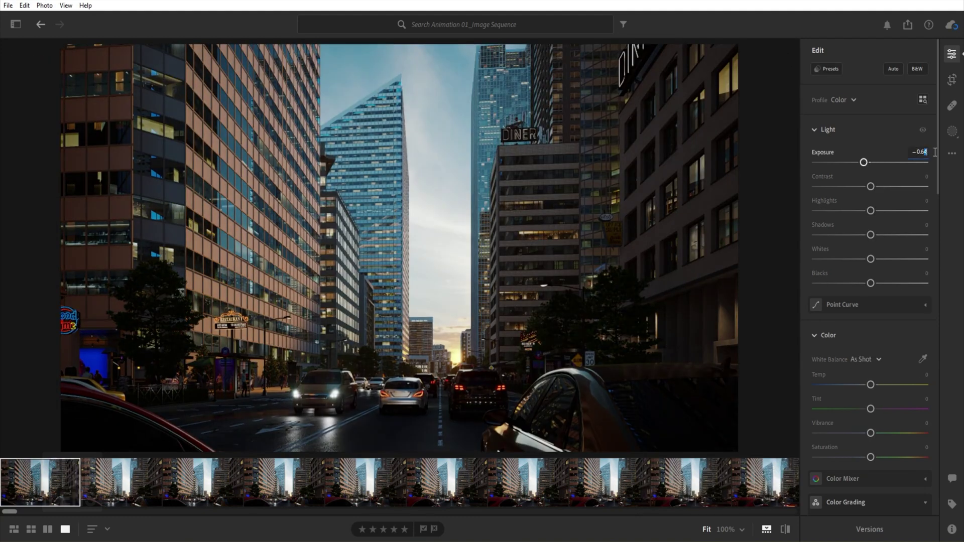
text(0)
key(Return)
drag(888, 233, 847, 260)
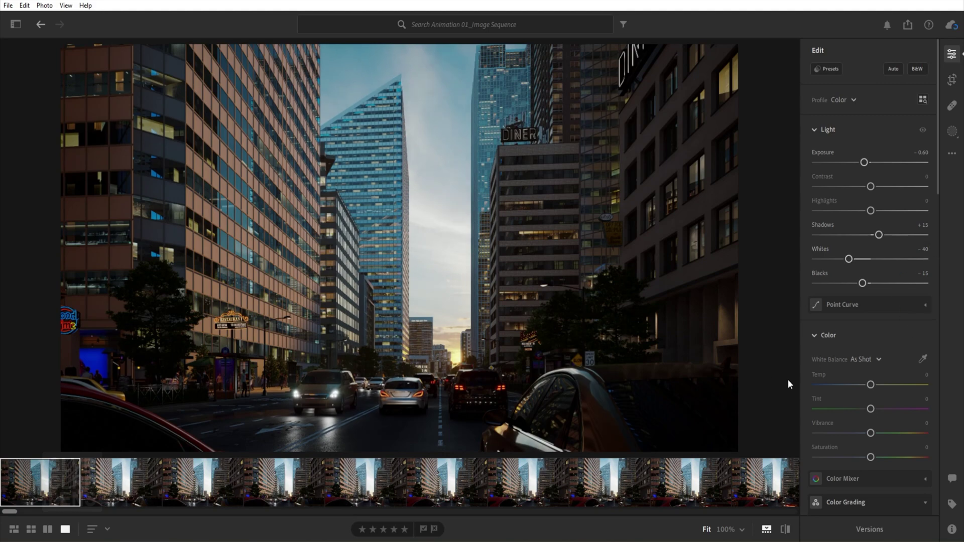
Shape the point curve with one point in the brighter tones and one in the darker tones, and collapse the Light settings.
scroll(885, 309, down, 1)
click(926, 278)
drag(890, 348, 832, 408)
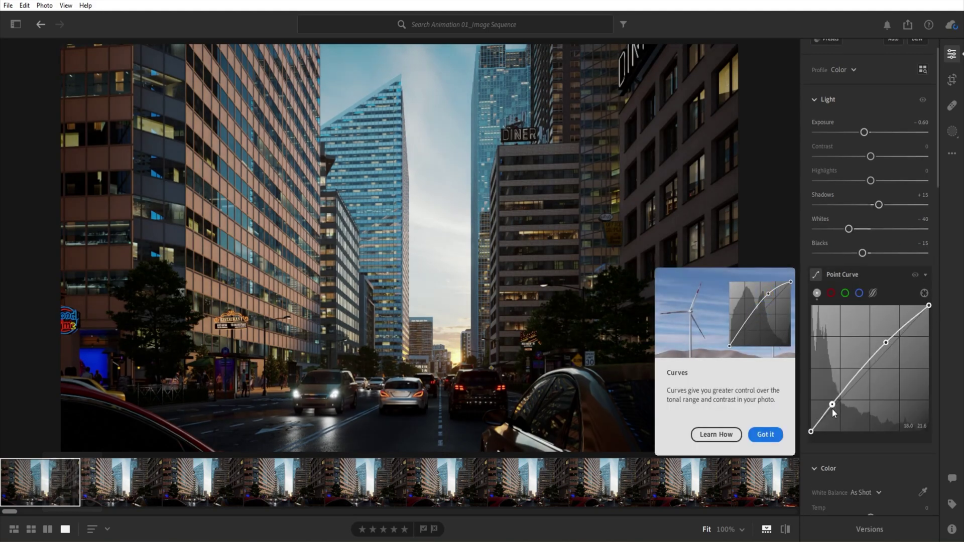
click(765, 434)
click(925, 275)
click(843, 130)
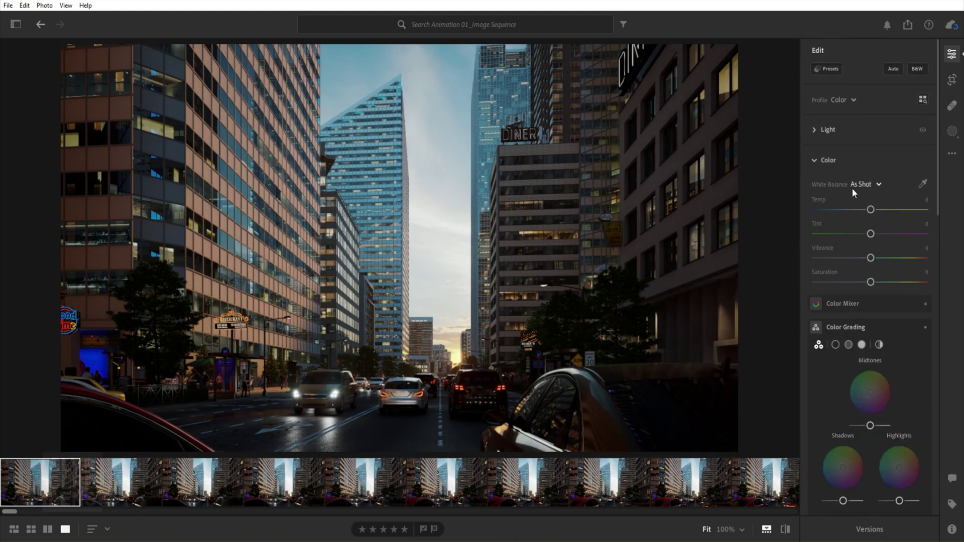
Set the frame's Color values to Temp +10, Tint +10, Vibrance +5 and Saturation -15.
drag(872, 212, 879, 212)
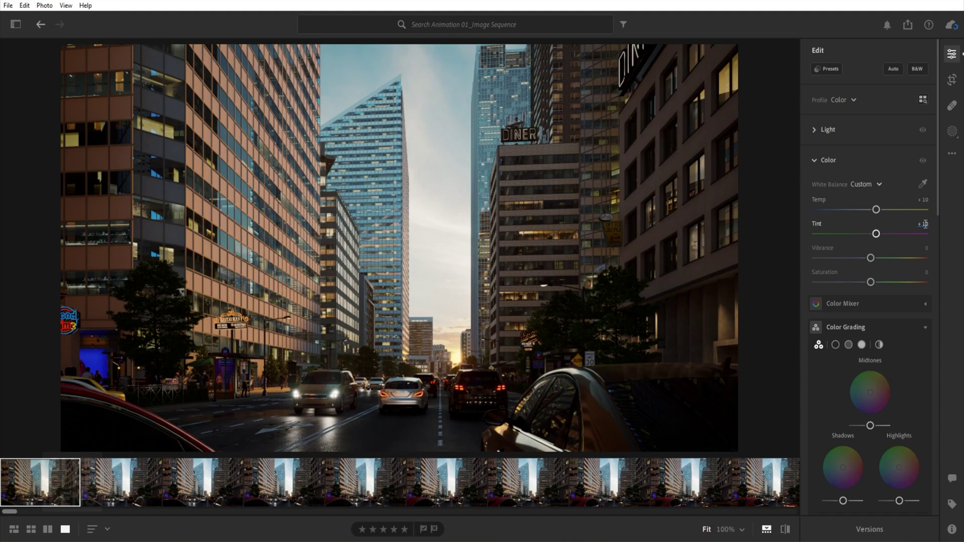
drag(870, 282, 858, 282)
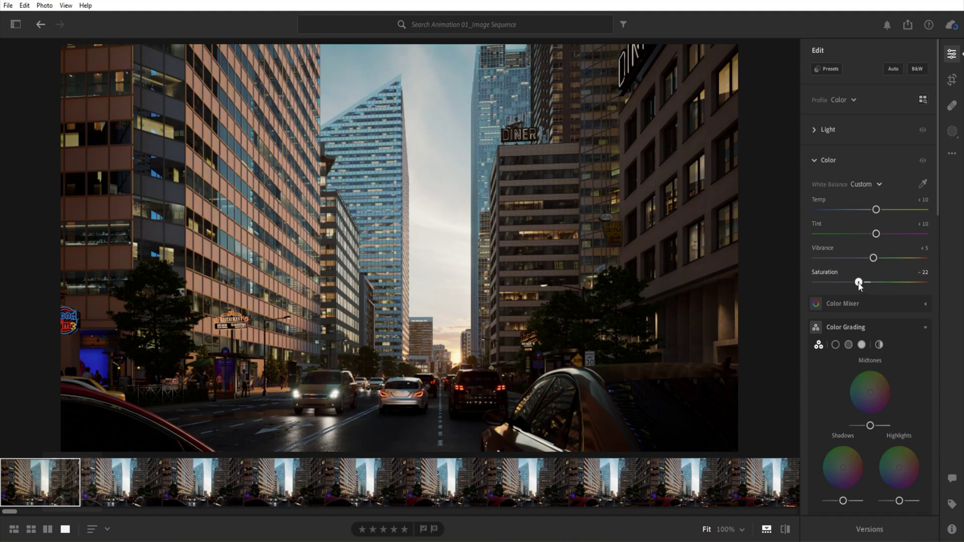
key(Up)
key(Up)
key(Return)
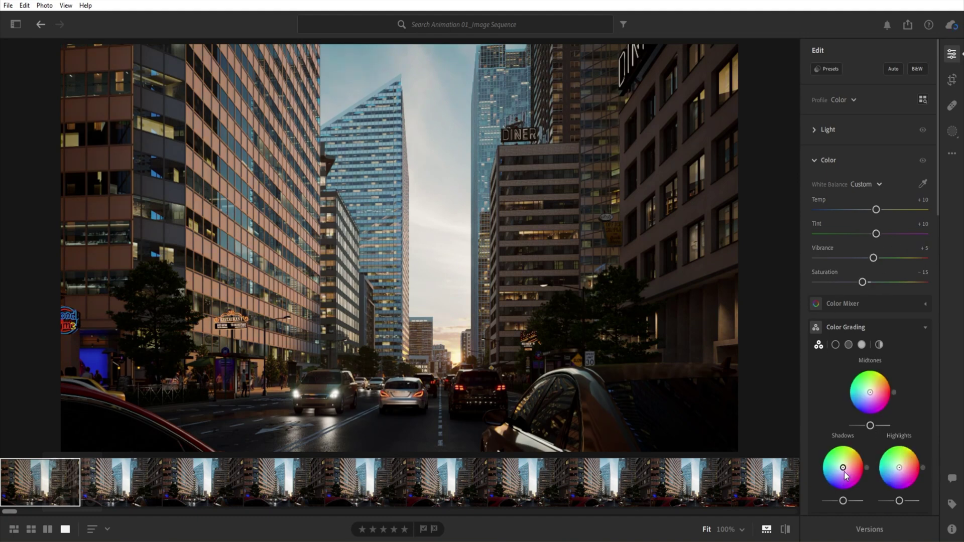
Color-grade shadows to hue 245, saturation 18, luminance -35, and highlights to hue 323, saturation 33, luminance 15, and lower the midtone luminance.
drag(844, 472, 849, 470)
scroll(899, 467, down, 3)
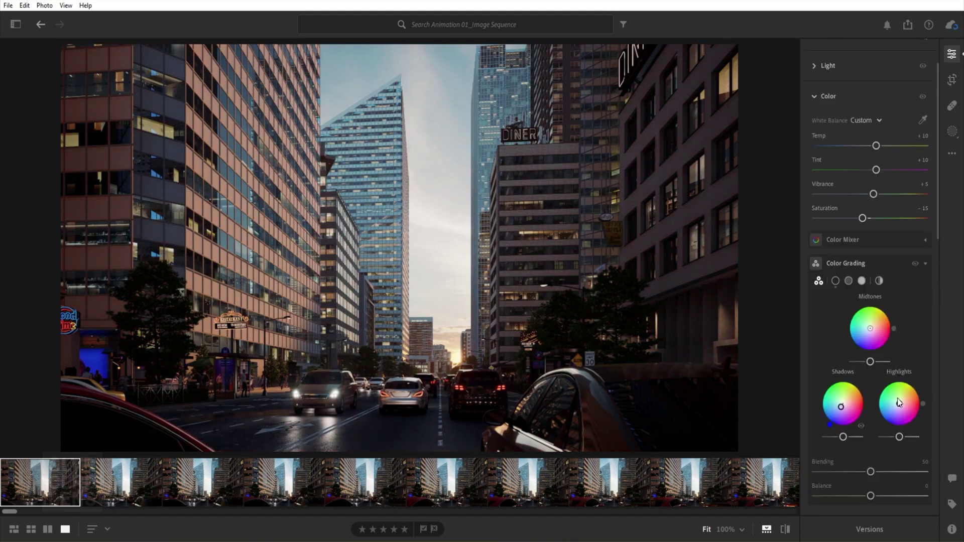
mouse_move(903, 405)
mouse_down()
mouse_move(904, 393)
mouse_move(891, 412)
mouse_move(909, 409)
mouse_up()
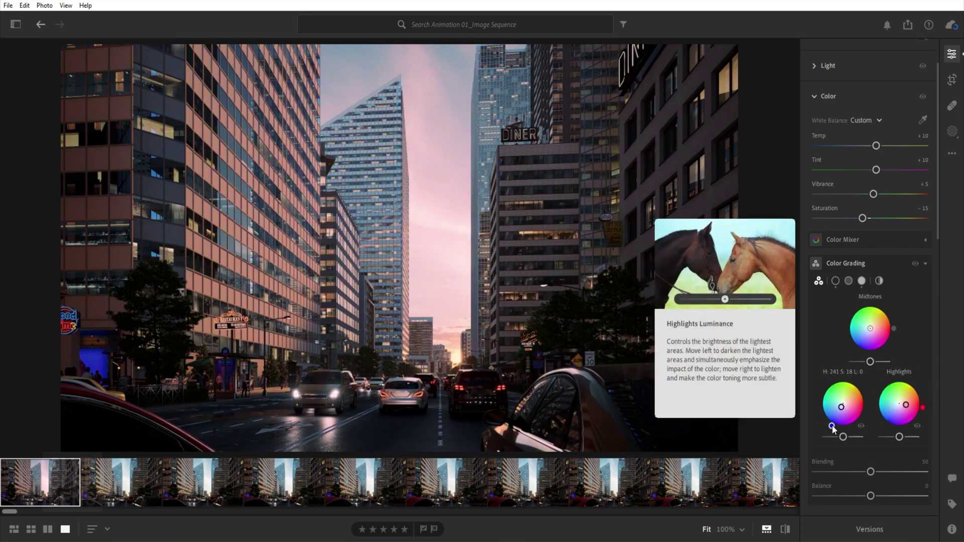
drag(844, 437, 837, 437)
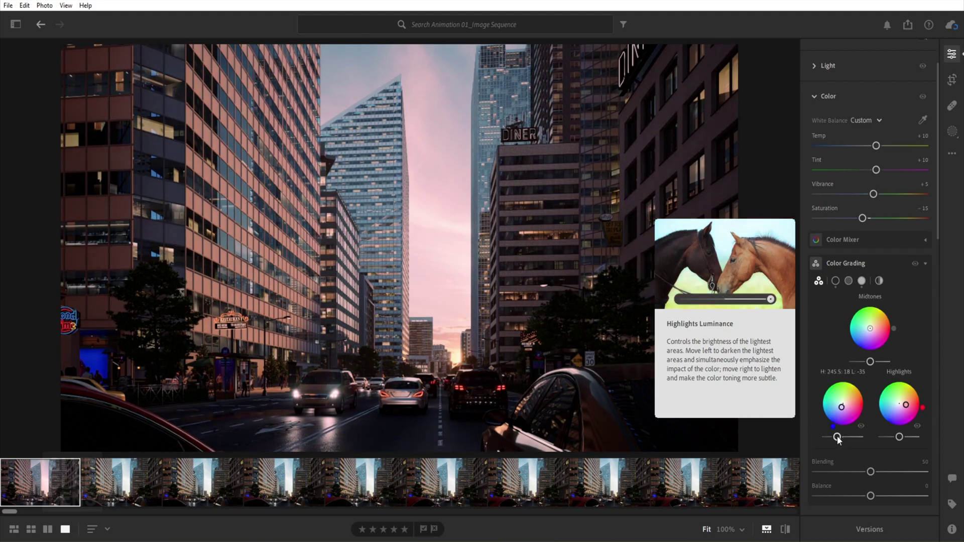
drag(869, 360, 865, 361)
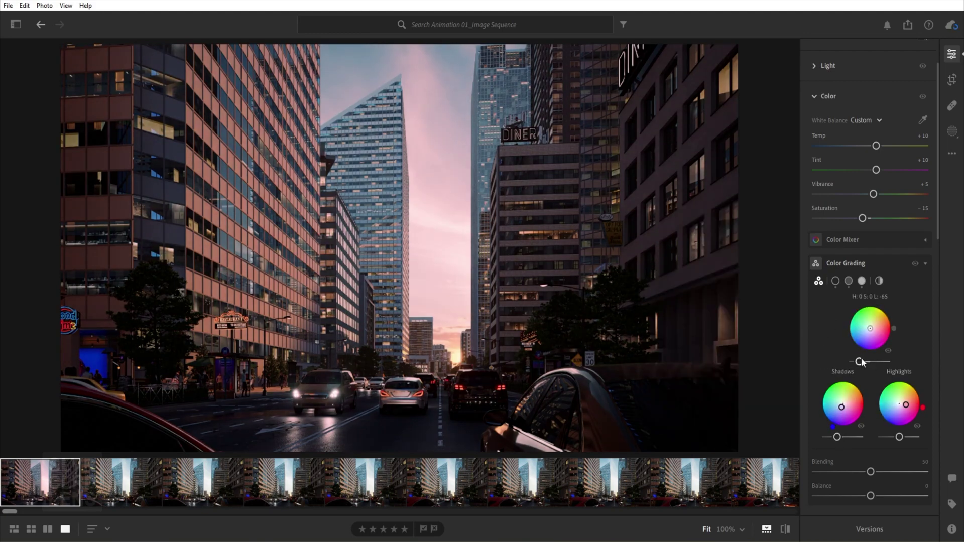
drag(899, 437, 902, 438)
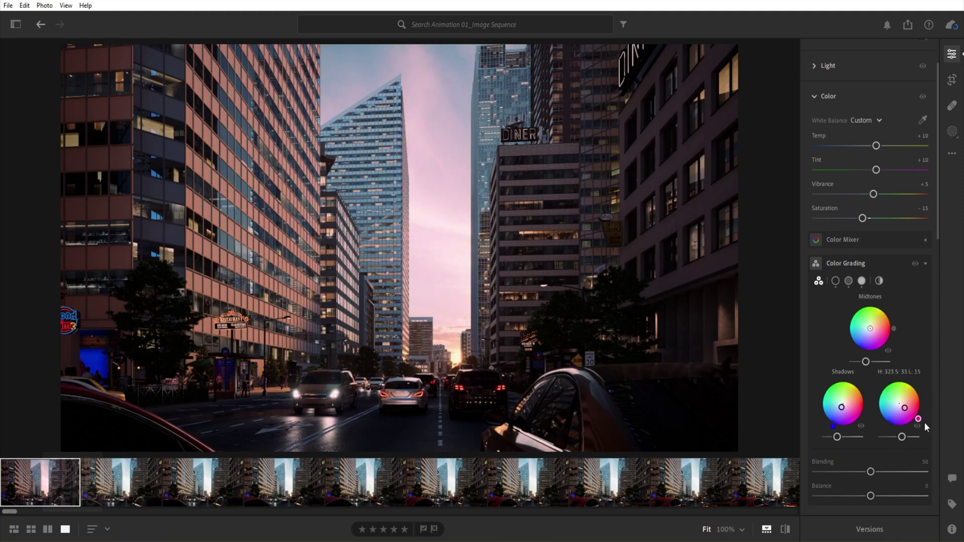
click(926, 263)
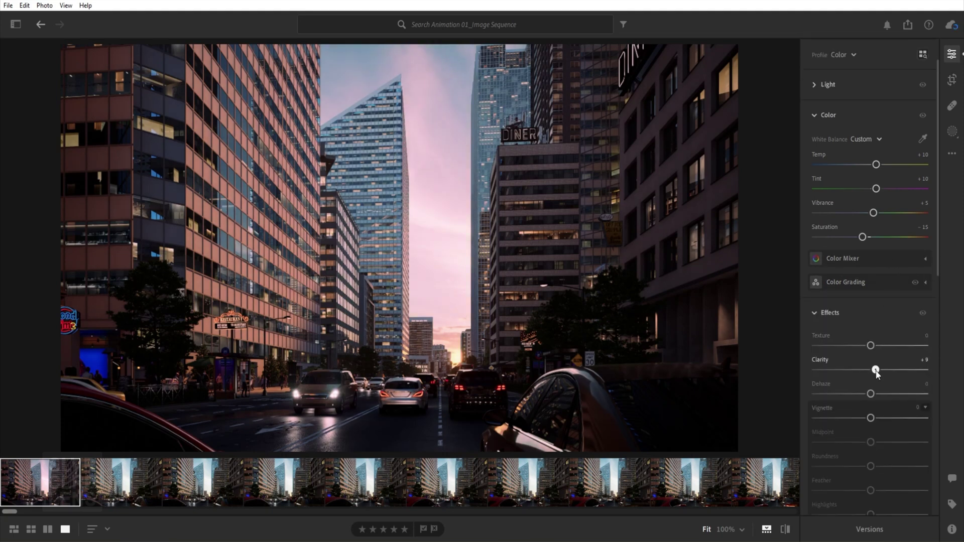
Set the Effects values to Clarity +10, Vignette -10, Roundness +45 and Feather 60, and collapse the Effects settings.
scroll(904, 372, down, 1)
drag(871, 392, 865, 393)
drag(871, 440, 896, 441)
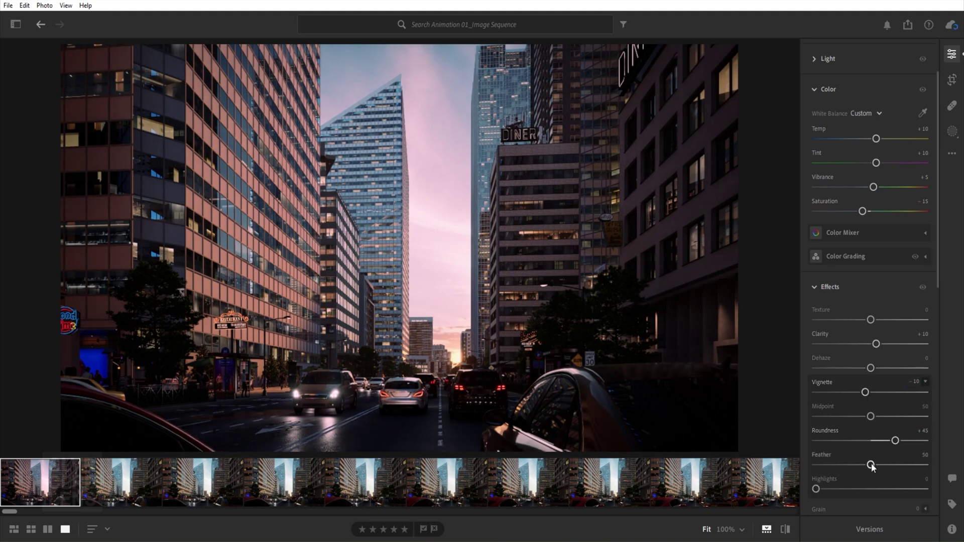
scroll(894, 452, down, 3)
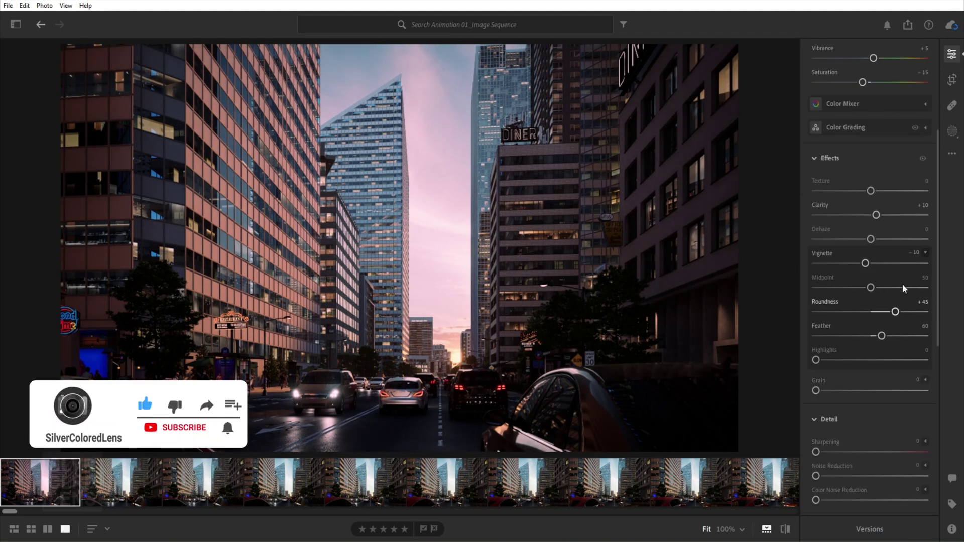
click(826, 219)
Add a small amount of Sharpening to the frame and collapse the Detail settings.
drag(816, 332, 822, 333)
click(917, 322)
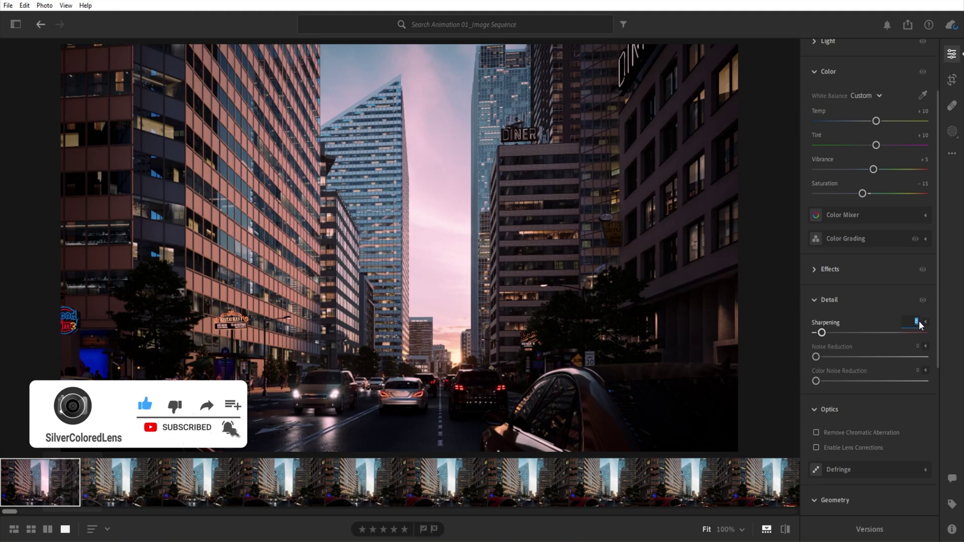
click(818, 302)
scroll(849, 419, down, 3)
scroll(880, 270, up, 4)
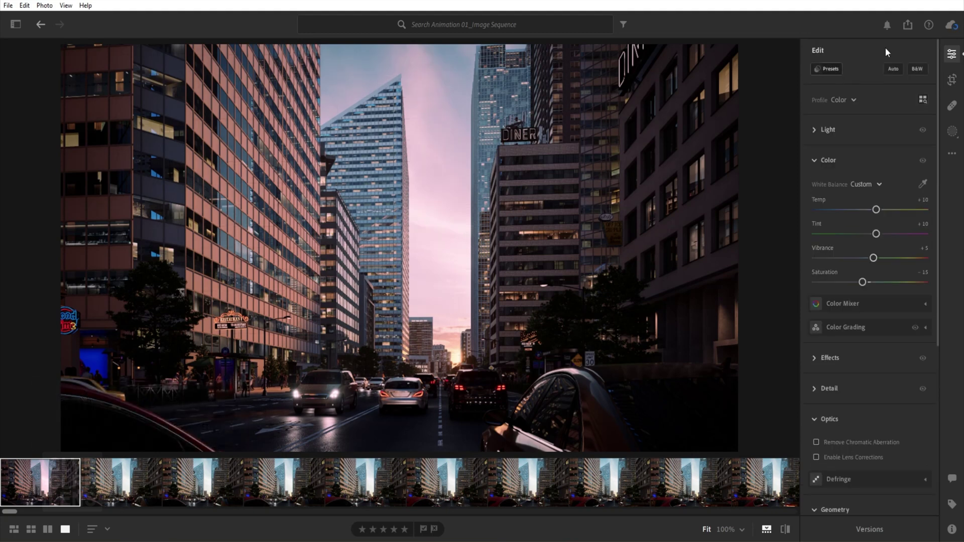
Compare the frame with its original, and set Temp to -5 and Tint to +15.
click(786, 531)
drag(875, 211, 873, 213)
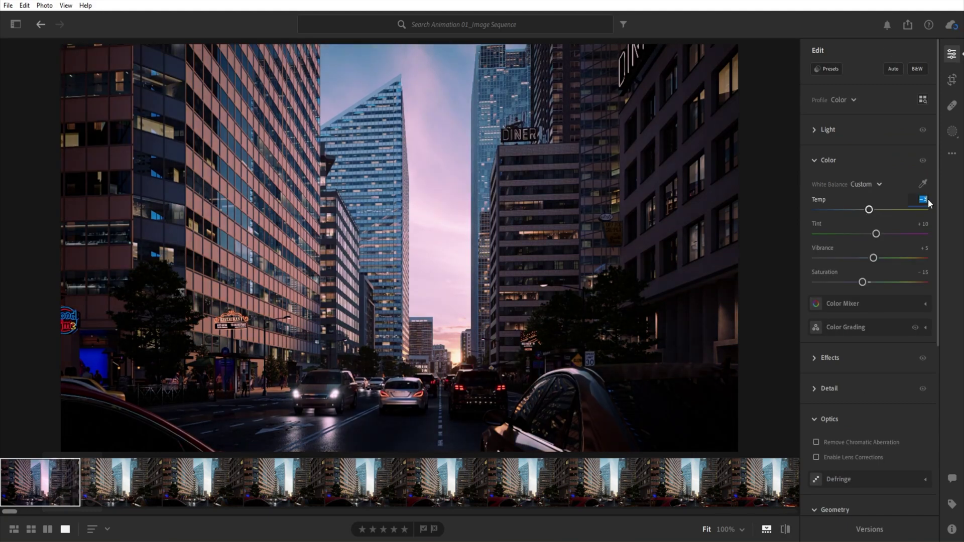
text(-5)
key(Return)
text(15)
key(Return)
Compare the zoomed frame with its original, and set Tint to +10 and Saturation to -20.
click(786, 532)
click(566, 210)
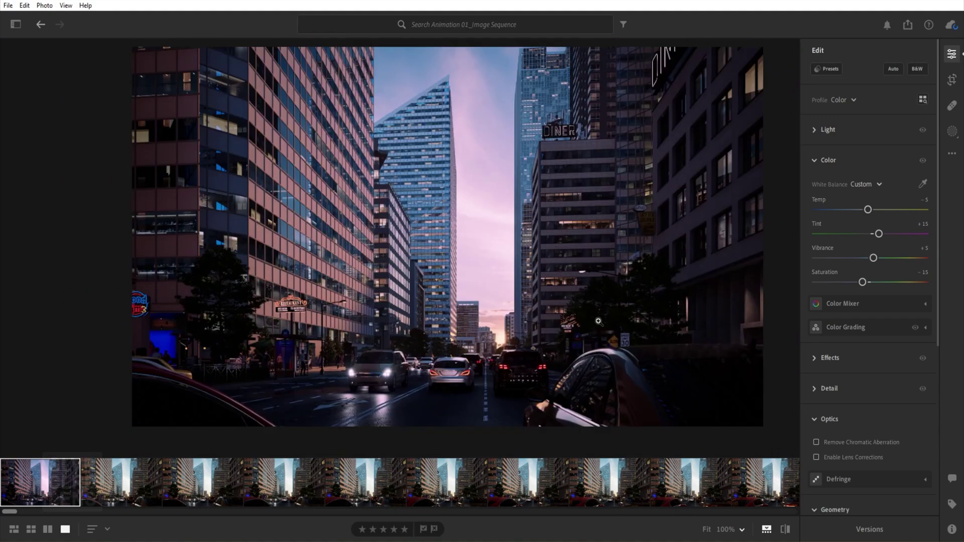
click(47, 530)
click(66, 530)
click(785, 530)
click(783, 531)
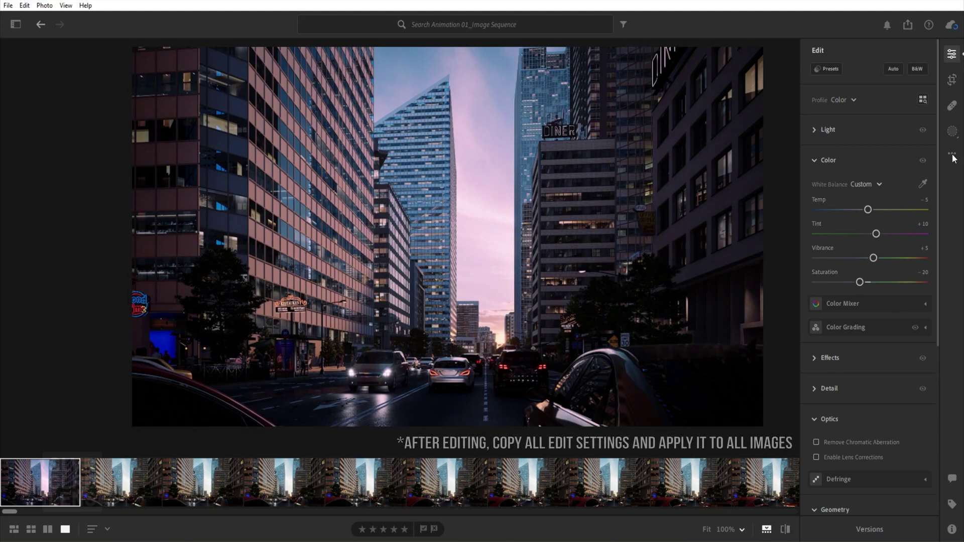
Copy the first frame's edit settings and select all the remaining frames in the photo grid.
click(952, 153)
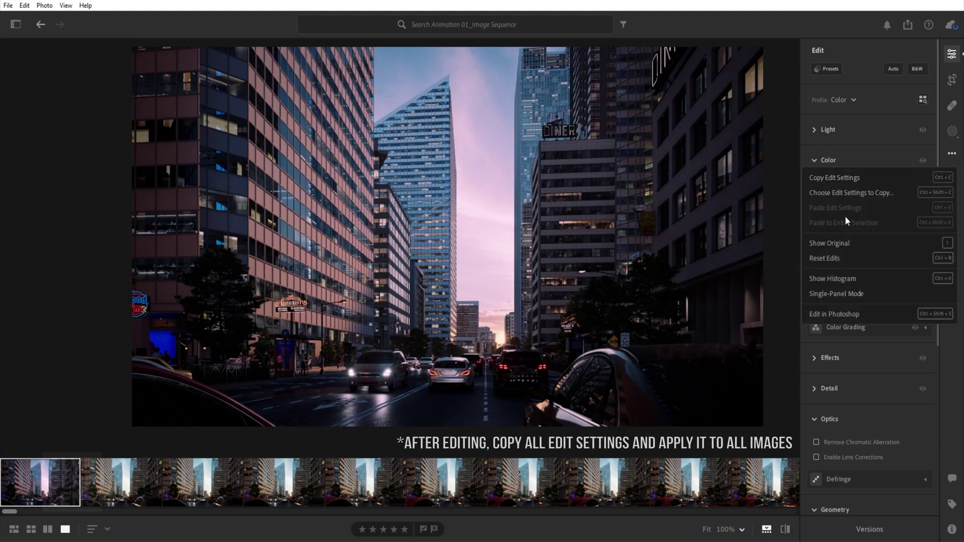
click(941, 178)
click(31, 529)
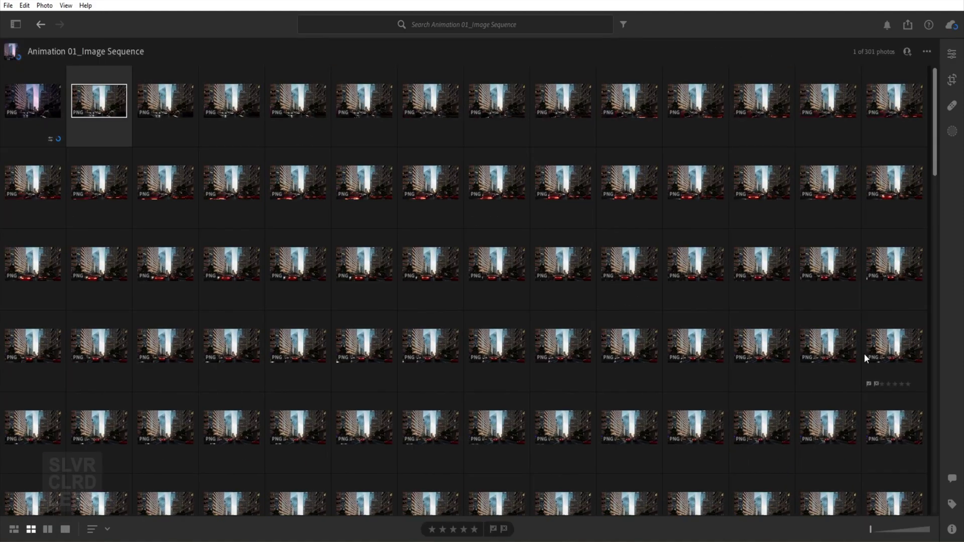
scroll(864, 353, down, 15)
shift+click(442, 414)
drag(935, 472, 888, 41)
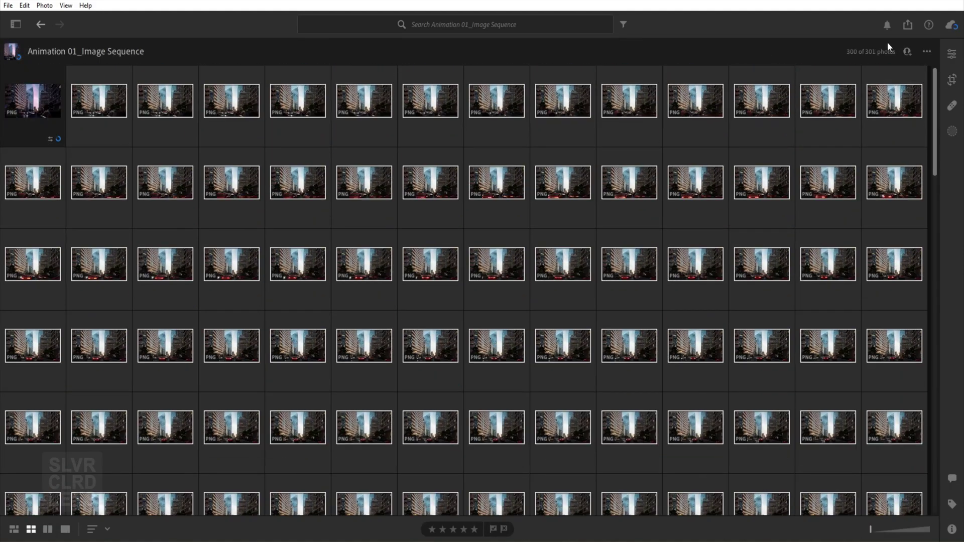
Try to paste the copied edit settings onto the selected frames from the single-photo view, and undo the paste.
click(951, 55)
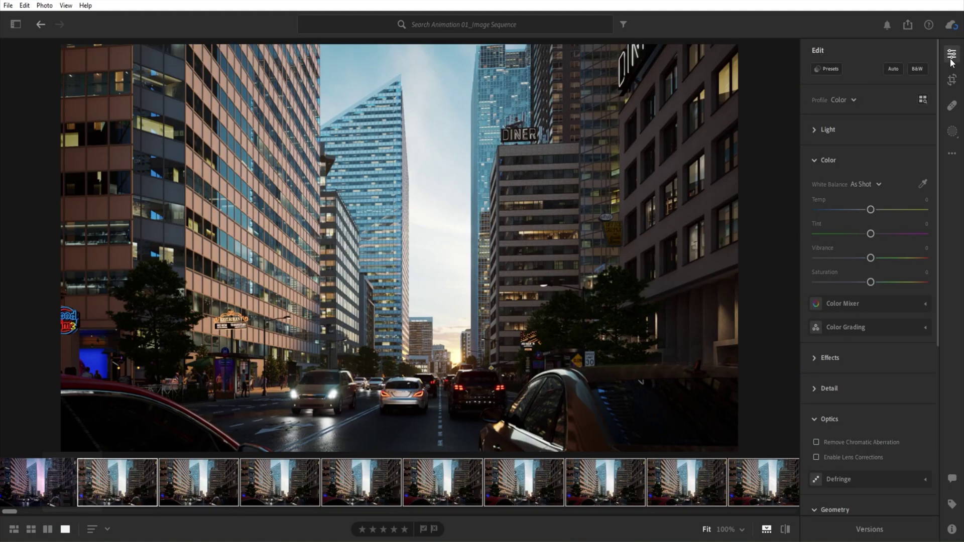
click(952, 156)
click(854, 207)
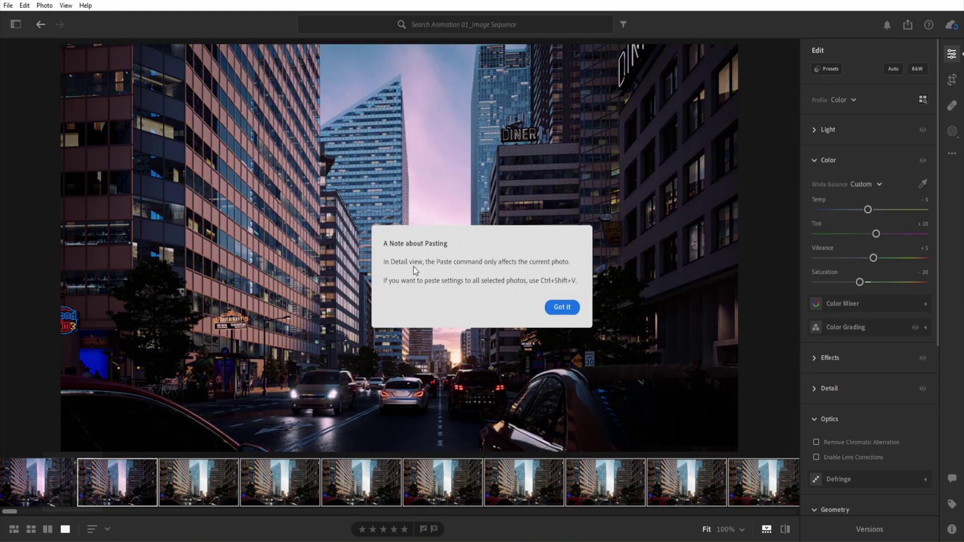
click(563, 308)
click(211, 491)
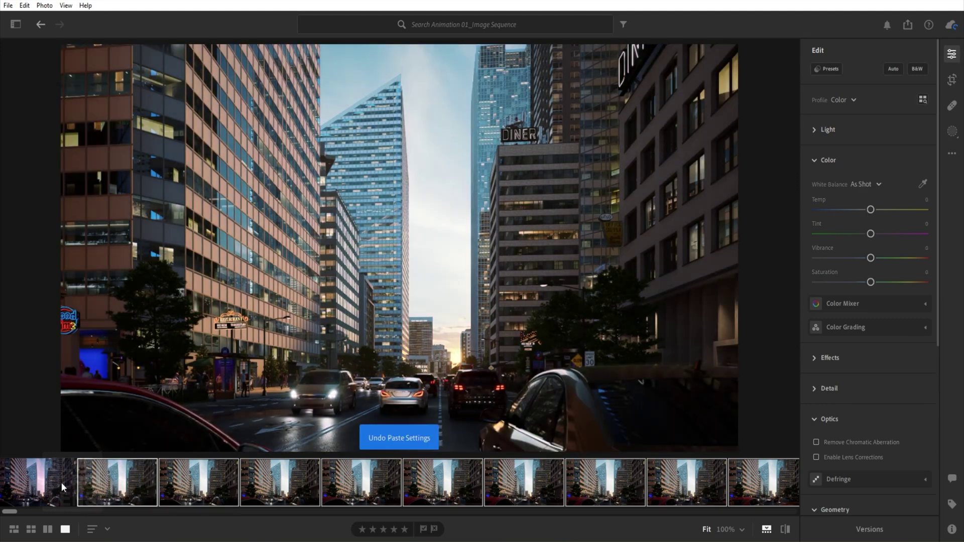
Return to the graded first frame and copy its edit settings again.
click(35, 488)
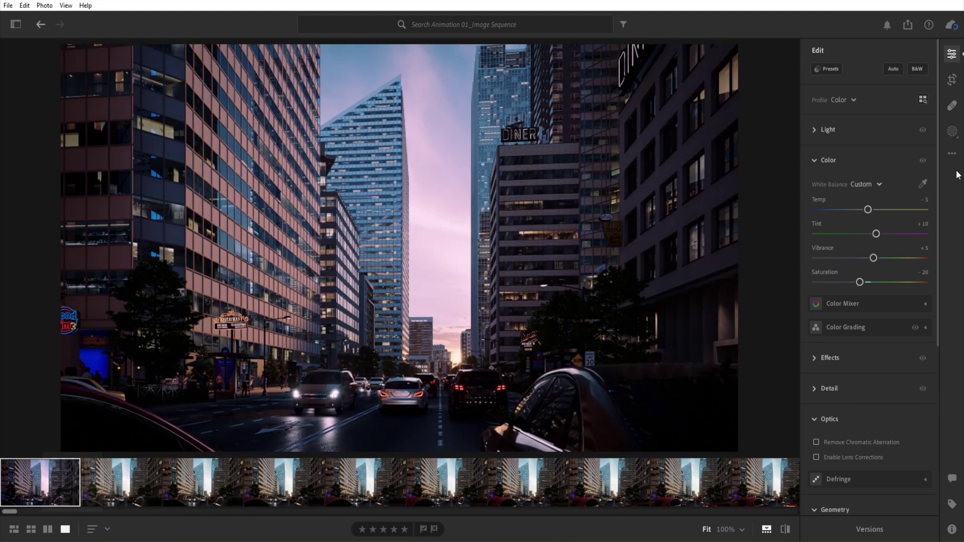
click(952, 153)
click(809, 181)
Show the photo grid and select every frame in the album except the first one.
click(120, 484)
key(g)
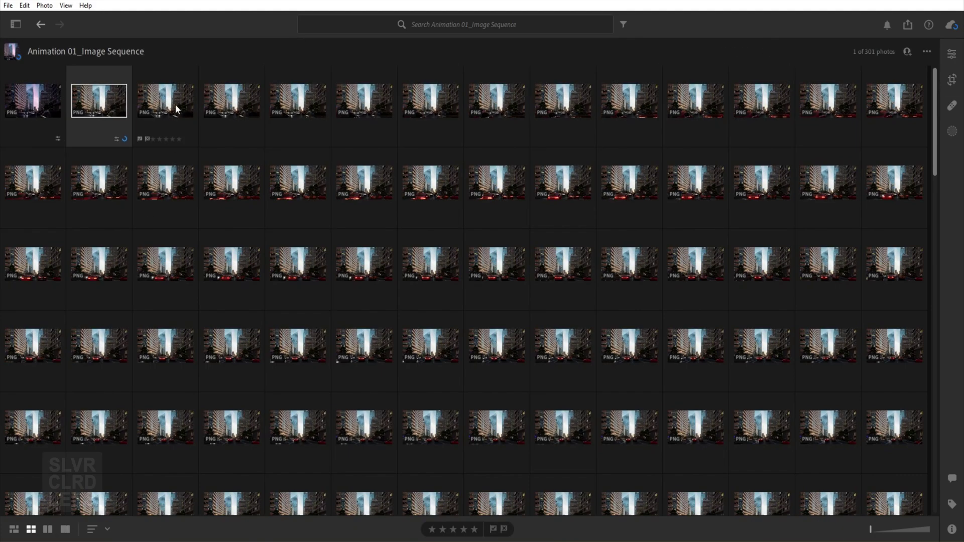
key(ctrl+a)
ctrl+click(55, 99)
scroll(416, 425, down, 15)
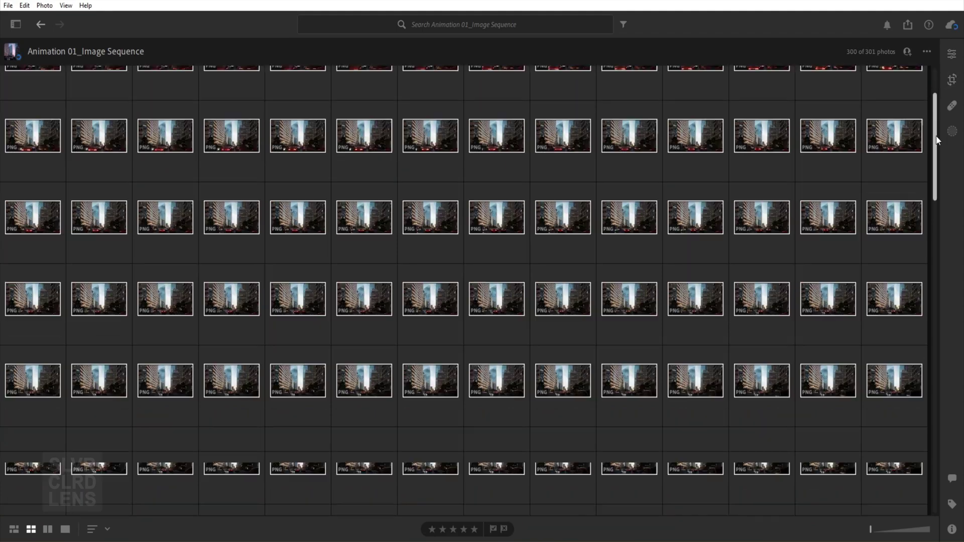
Paste the copied edit settings to the entire selection of frames, and check the frames in the photo grid.
key(ctrl+v)
click(952, 54)
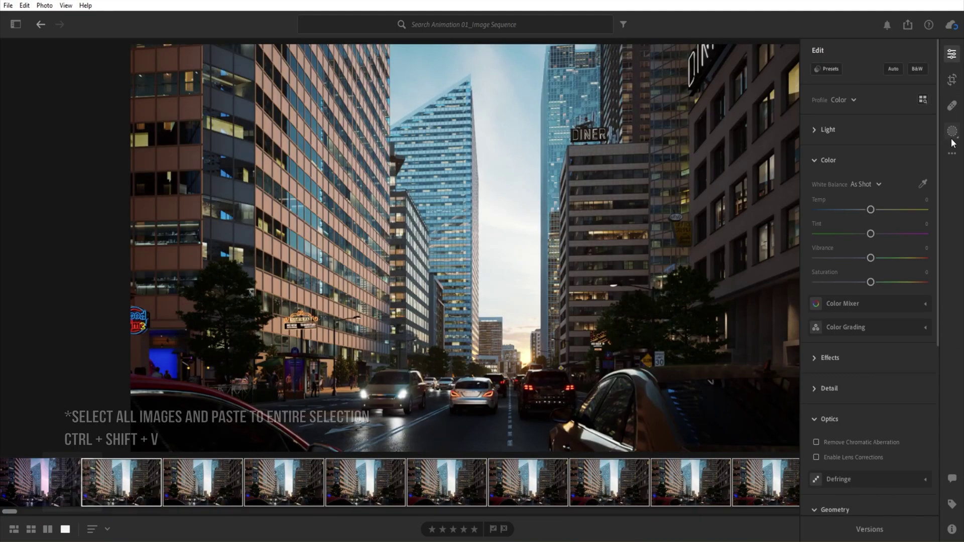
click(951, 153)
click(902, 224)
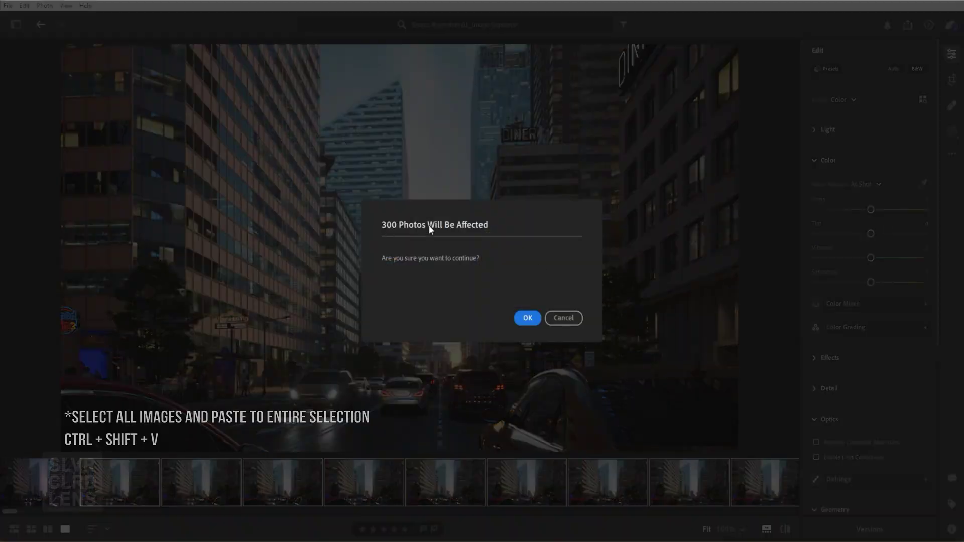
click(524, 317)
click(32, 530)
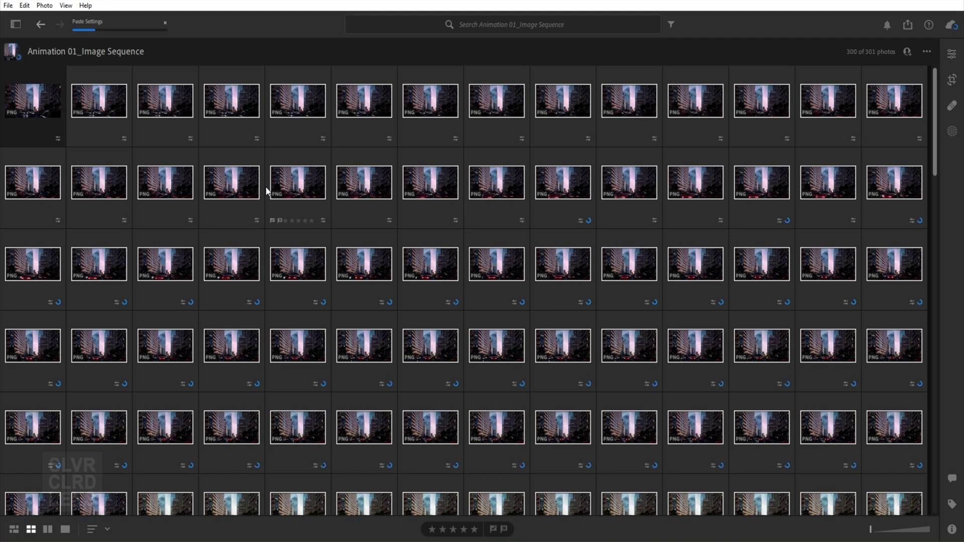
scroll(911, 317, down, 20)
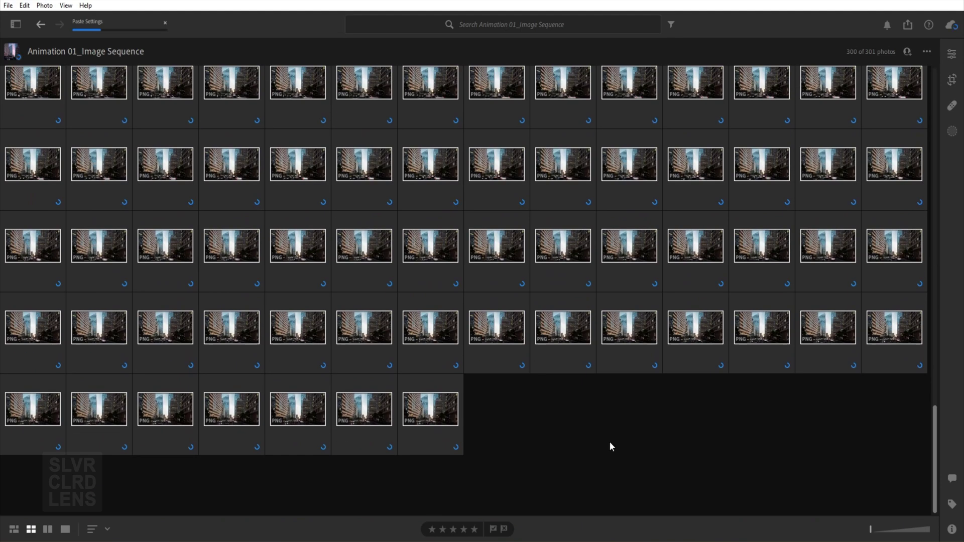
Check how the pasted edit settings are being applied across the photo grid down to the last frames, and clear the selection.
scroll(610, 442, up, 10)
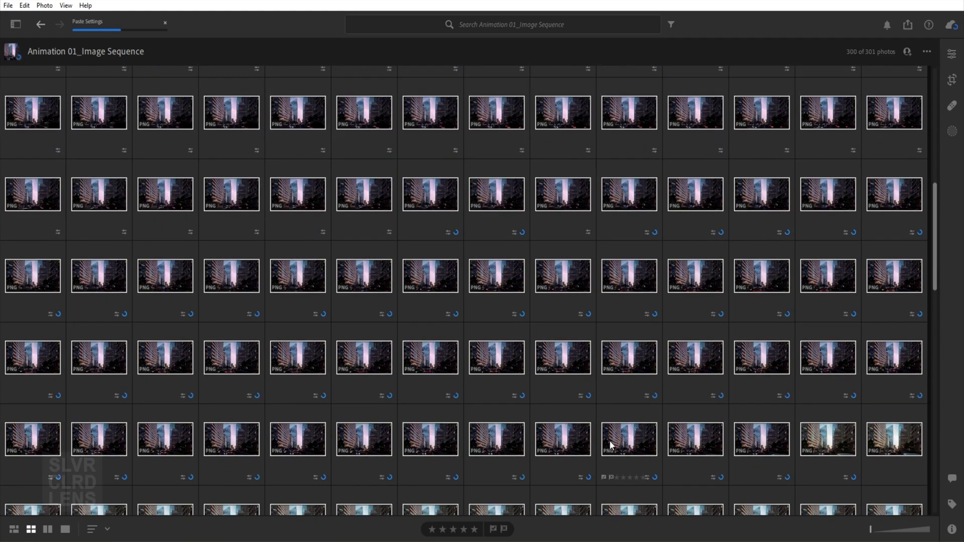
scroll(611, 444, down, 3)
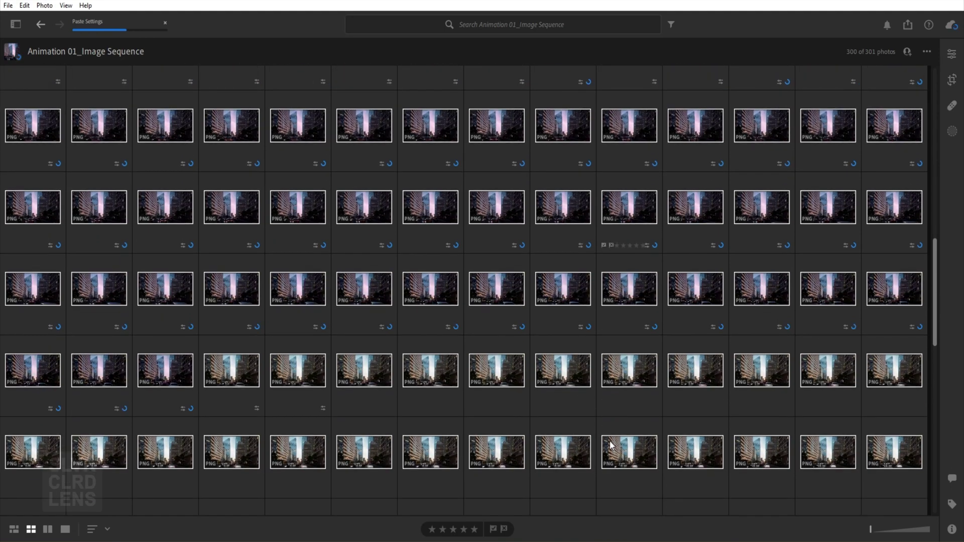
scroll(611, 444, down, 1)
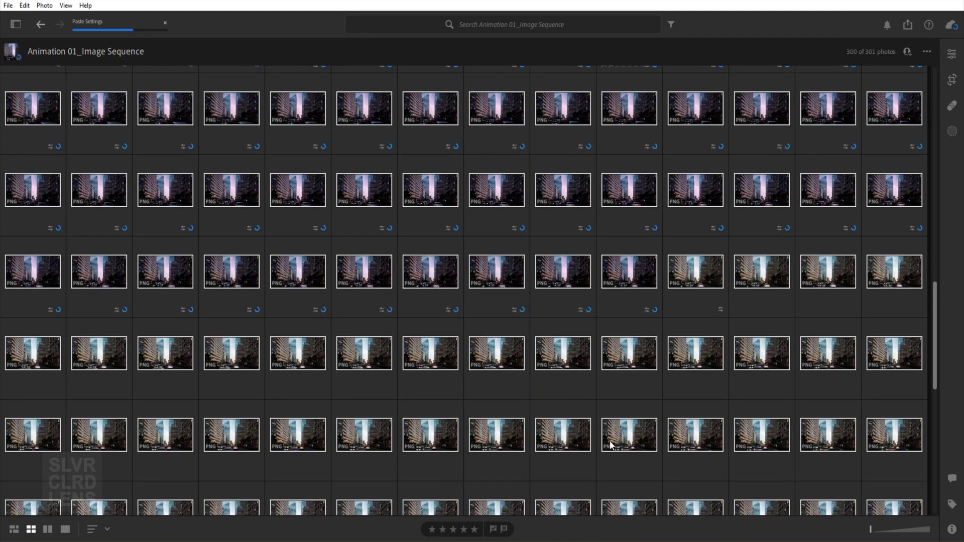
drag(934, 386, 934, 461)
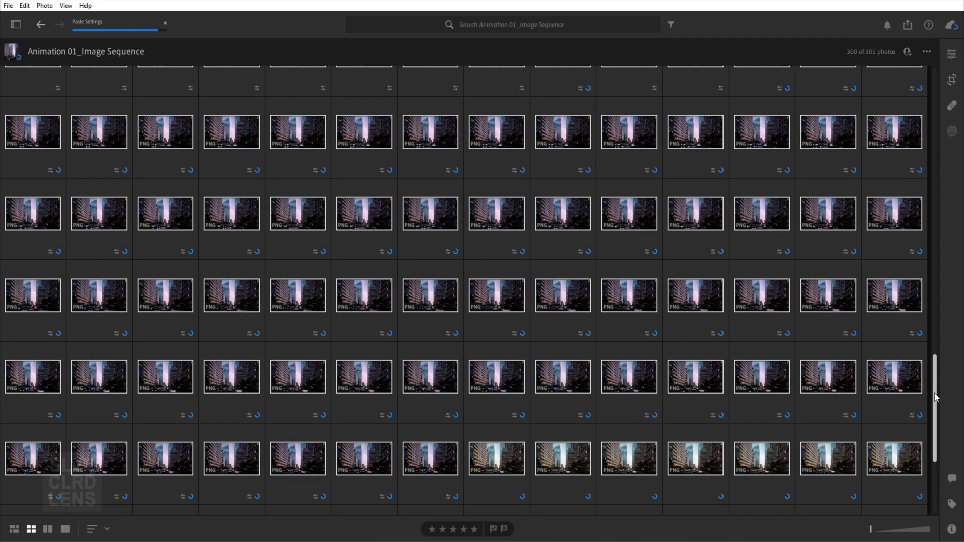
scroll(935, 398, down, 3)
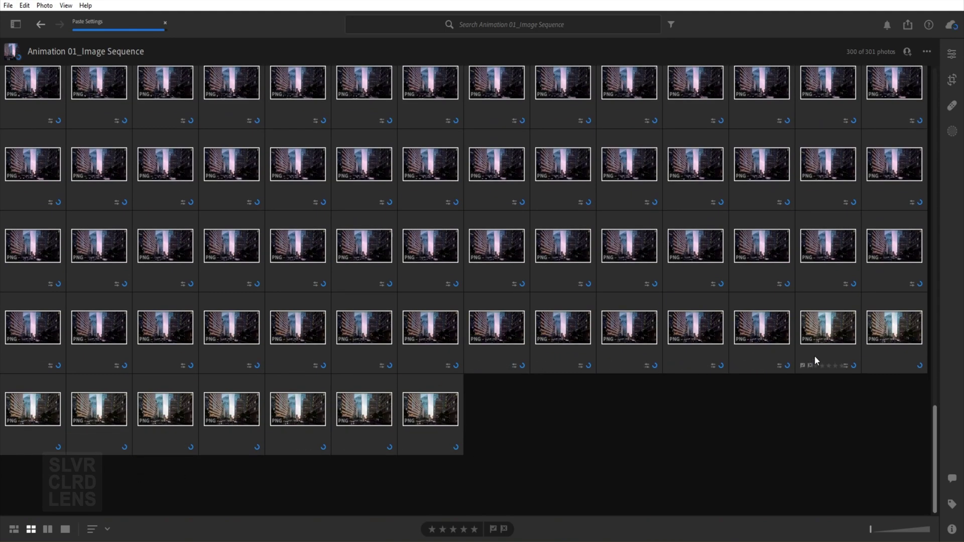
key(ctrl+shift+a)
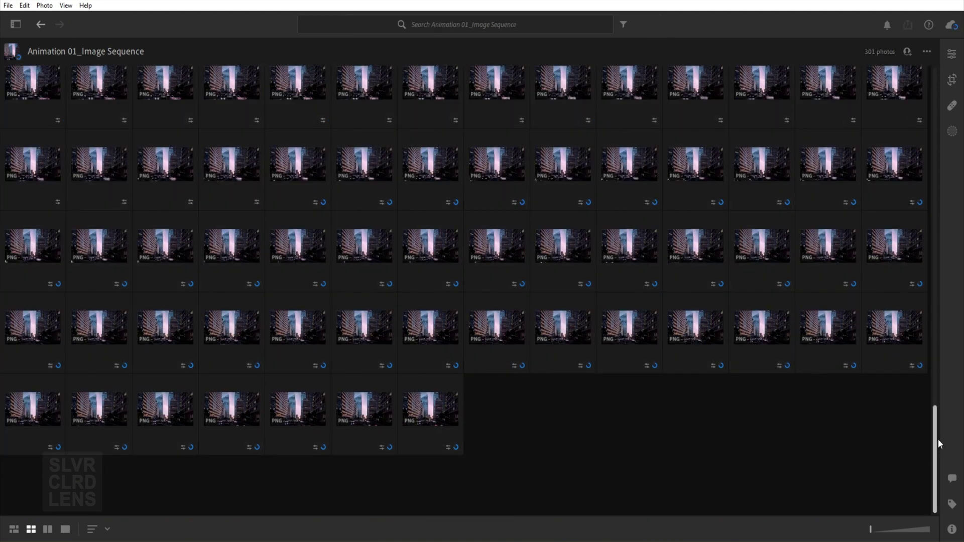
Select every frame in the album, including the first one, and open the custom export settings for them.
drag(936, 439, 927, 64)
click(48, 95)
key(ctrl+a)
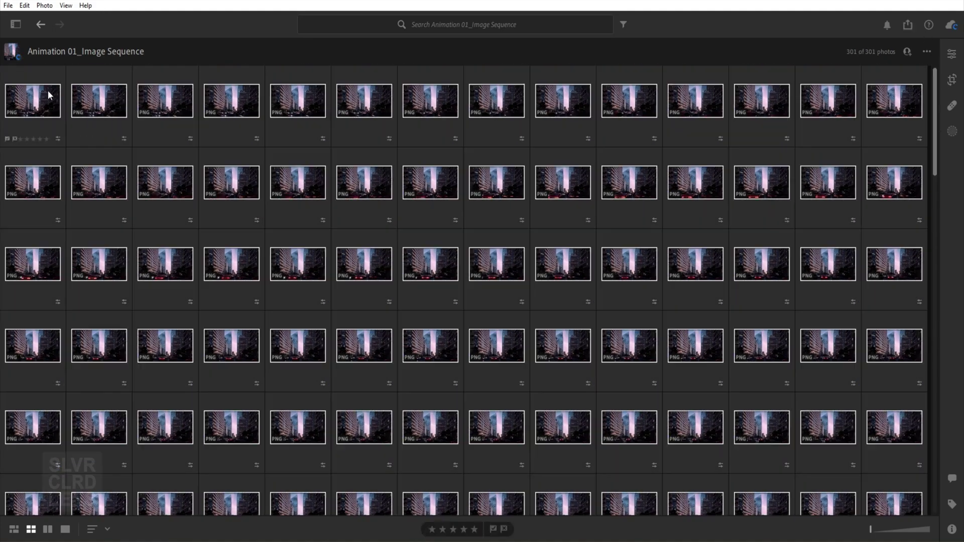
click(908, 25)
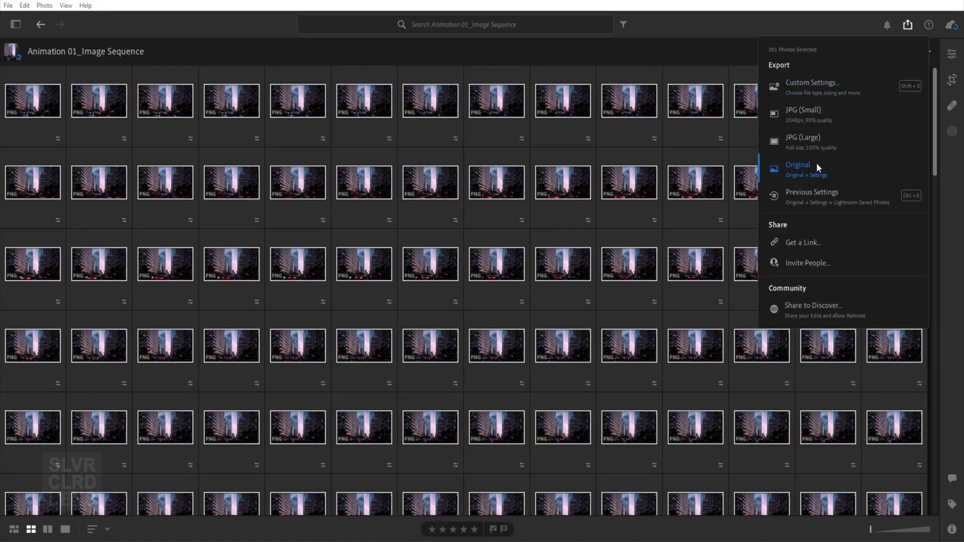
click(822, 92)
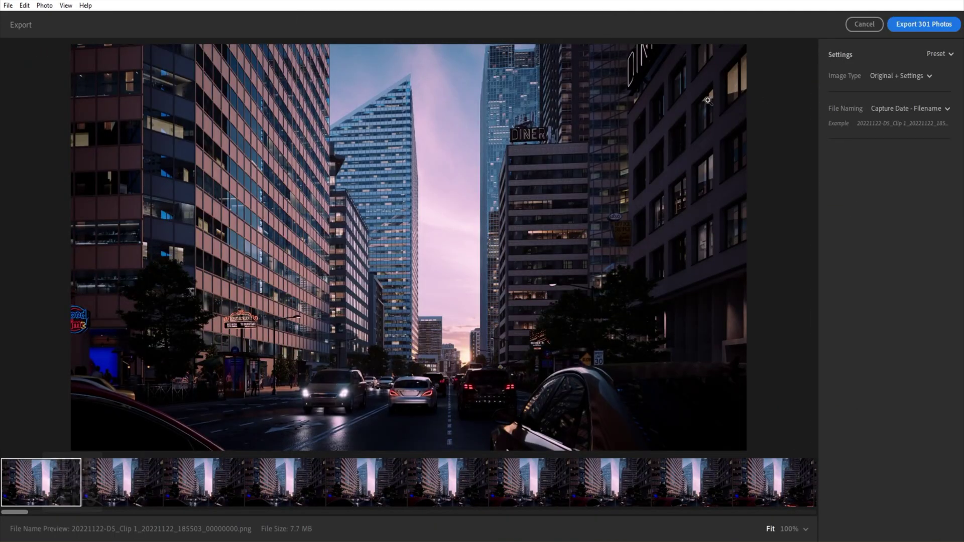
Export all selected frames as full-size JPG files at 100% quality using the Export JPG (Large) preset.
click(929, 76)
click(929, 77)
click(951, 54)
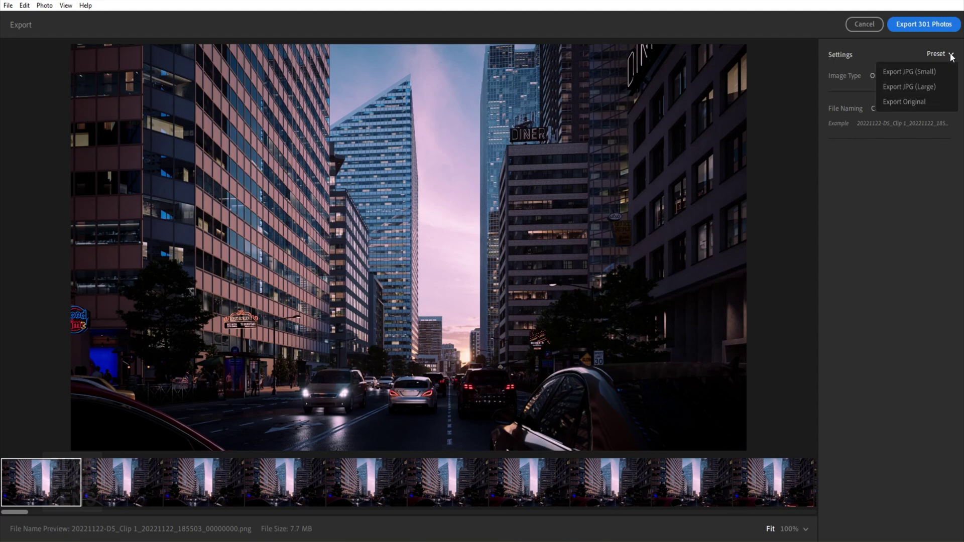
click(926, 87)
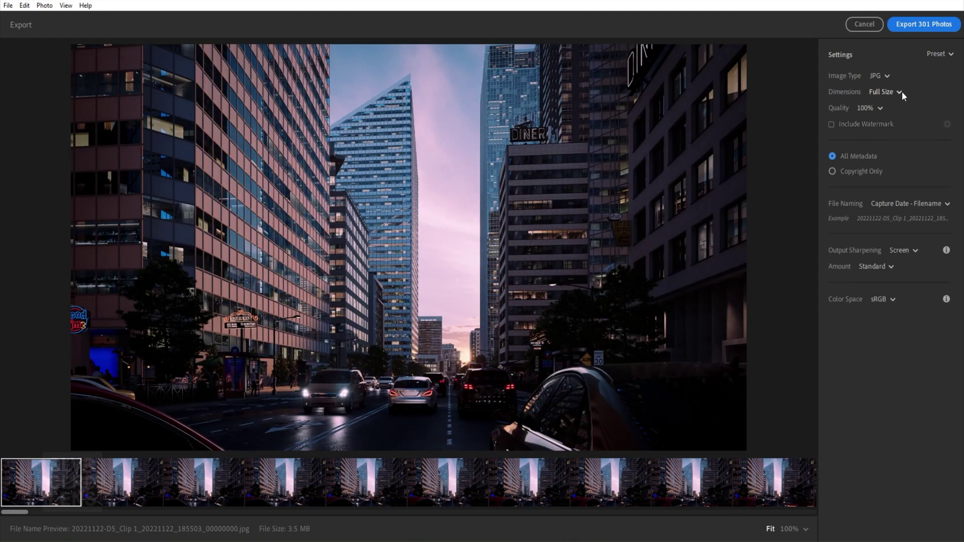
click(902, 92)
click(889, 75)
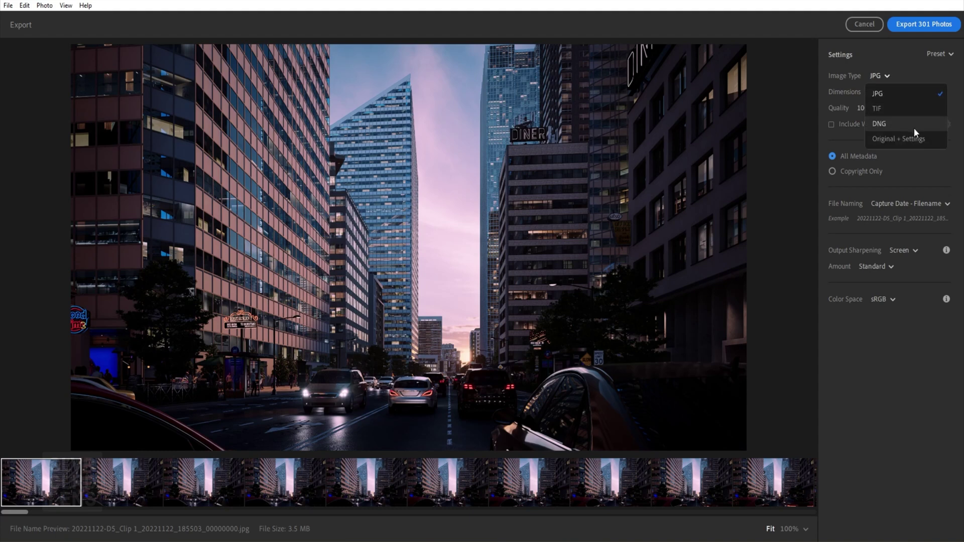
click(939, 34)
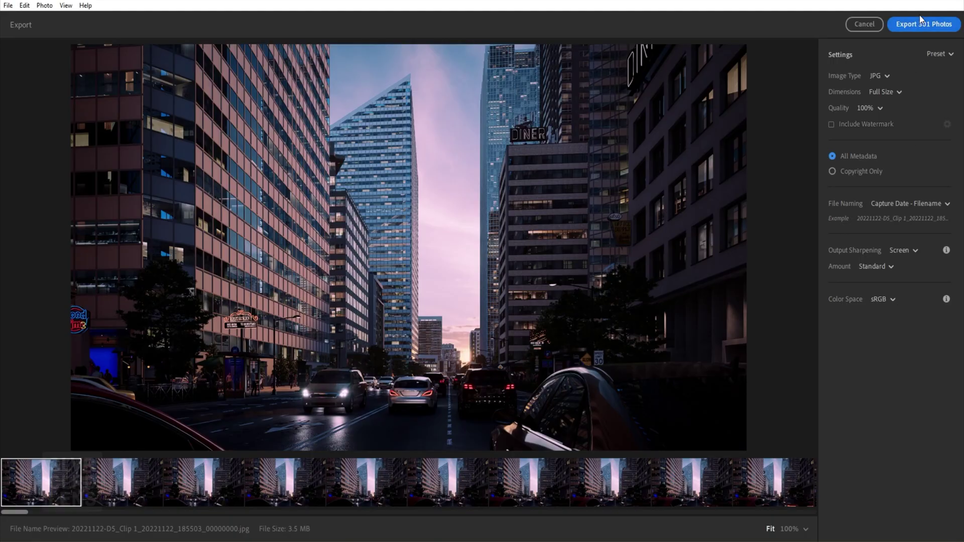
click(916, 26)
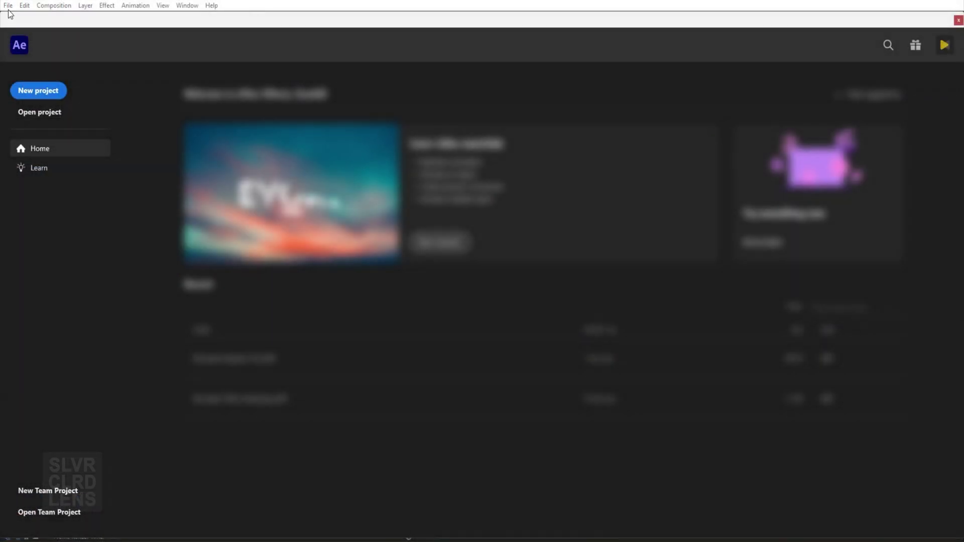
Switch to After Effects and create a new project.
click(8, 6)
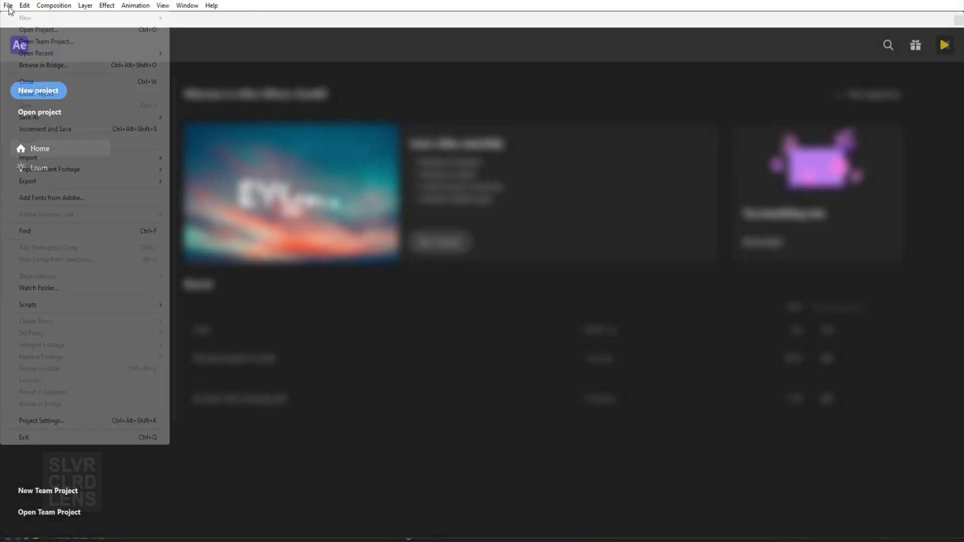
mouse_move(35, 18)
click(220, 20)
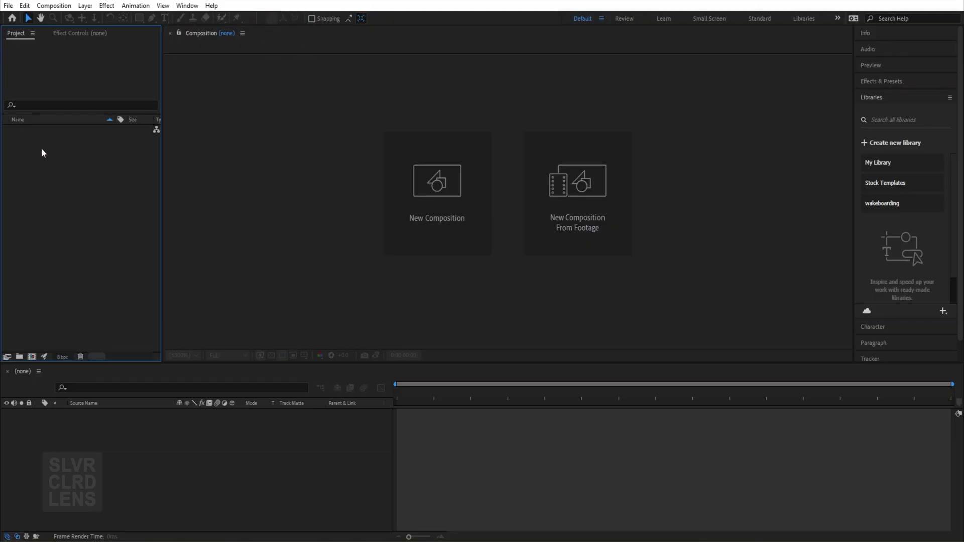
Import the edited frames from the D5_Clip 1 Edited folder as a JPEG sequence, with Create Composition enabled.
right_click(40, 161)
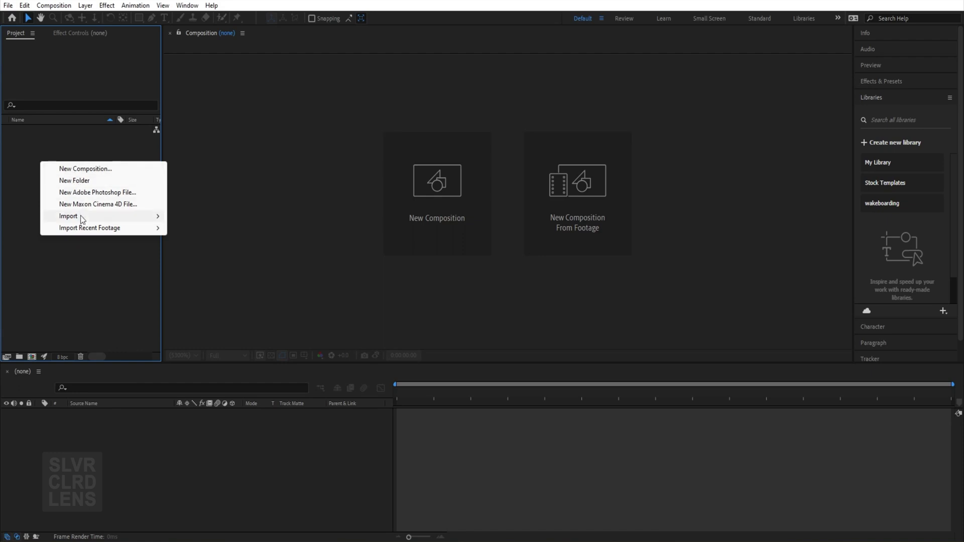
mouse_move(80, 216)
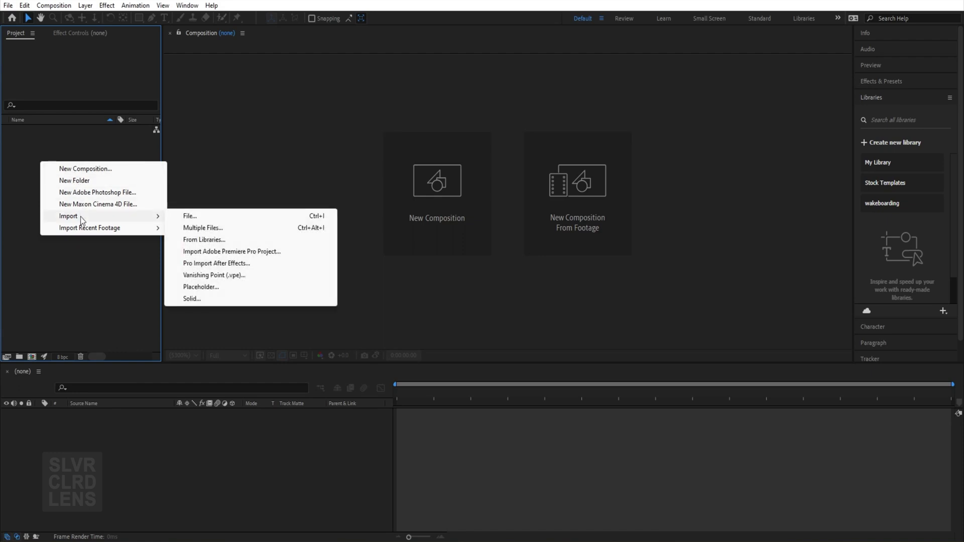
click(201, 217)
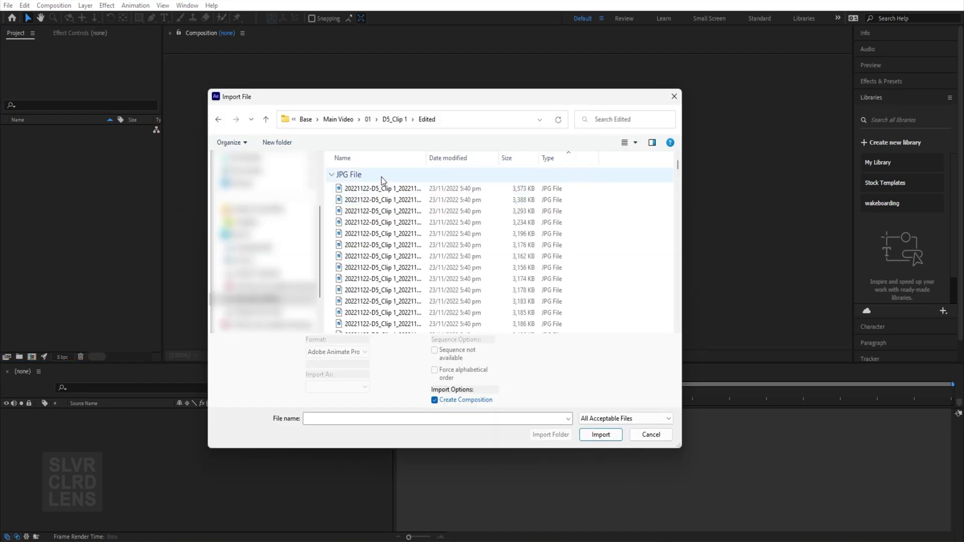
click(381, 176)
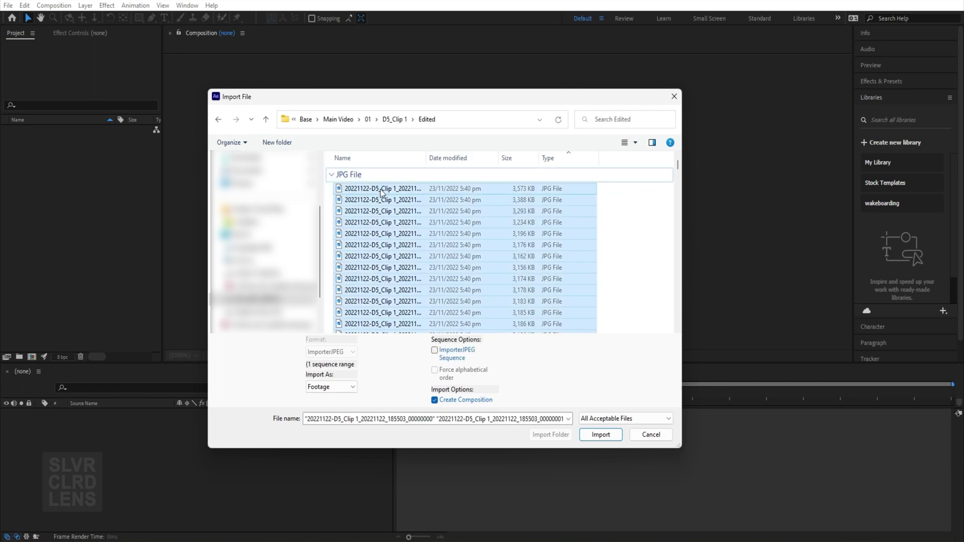
click(383, 189)
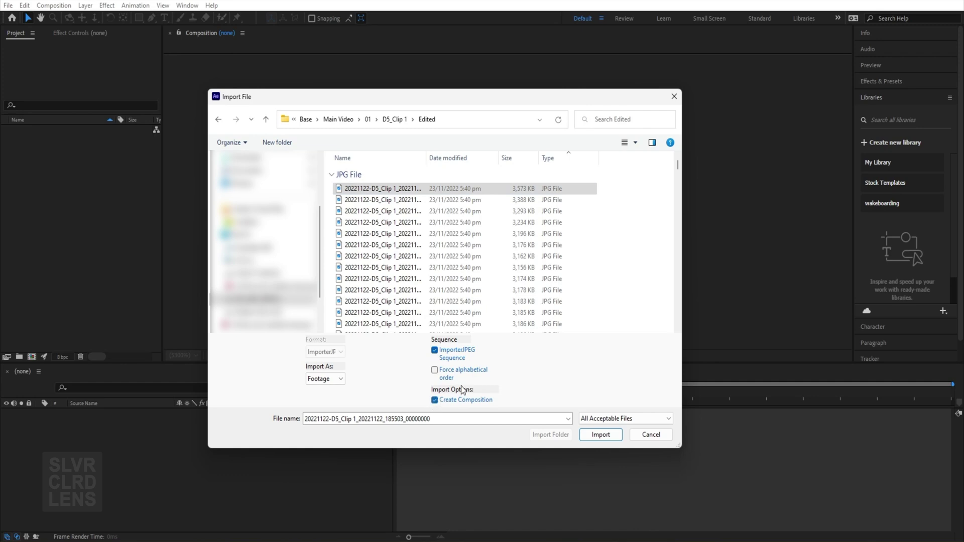
click(602, 435)
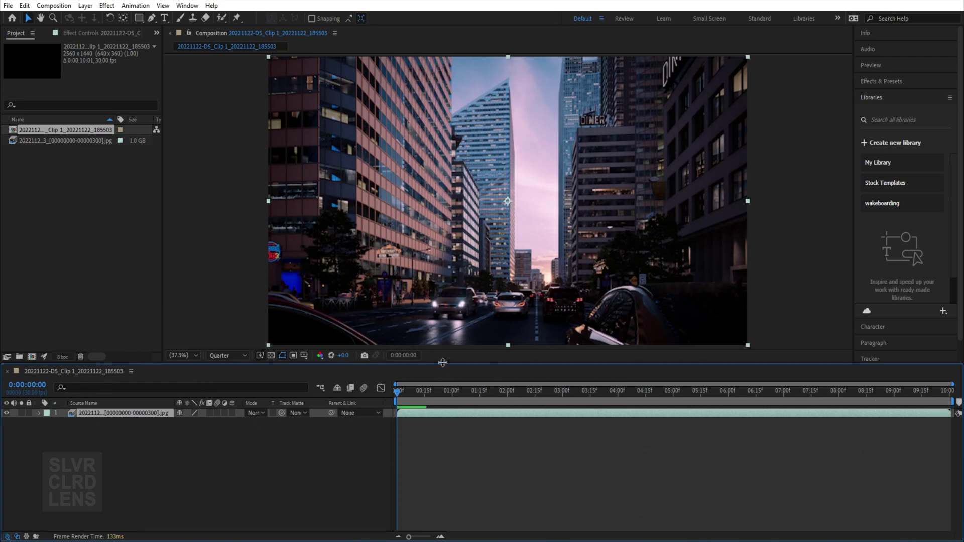
Enlarge the composition viewer and preview the animation at Full resolution, including in fullscreen mode.
drag(442, 362, 439, 434)
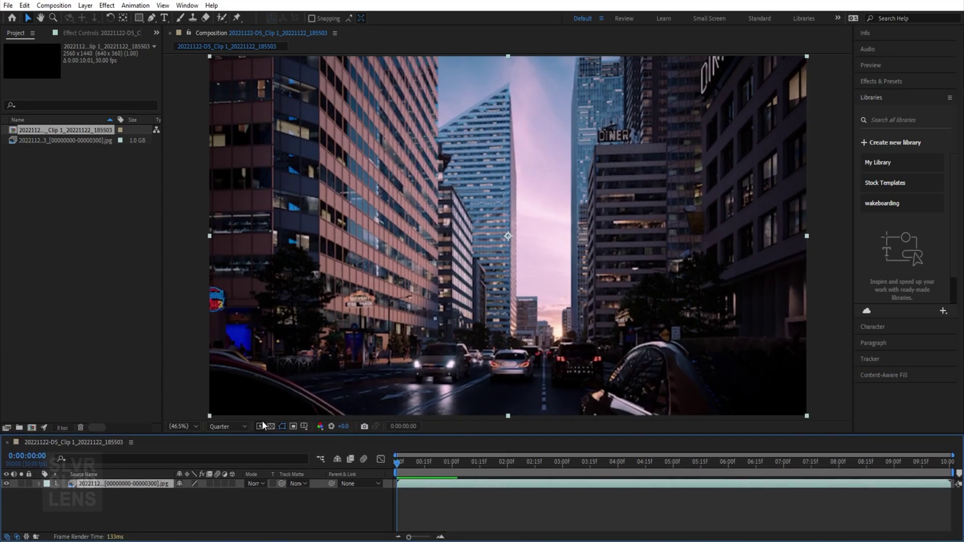
key(space)
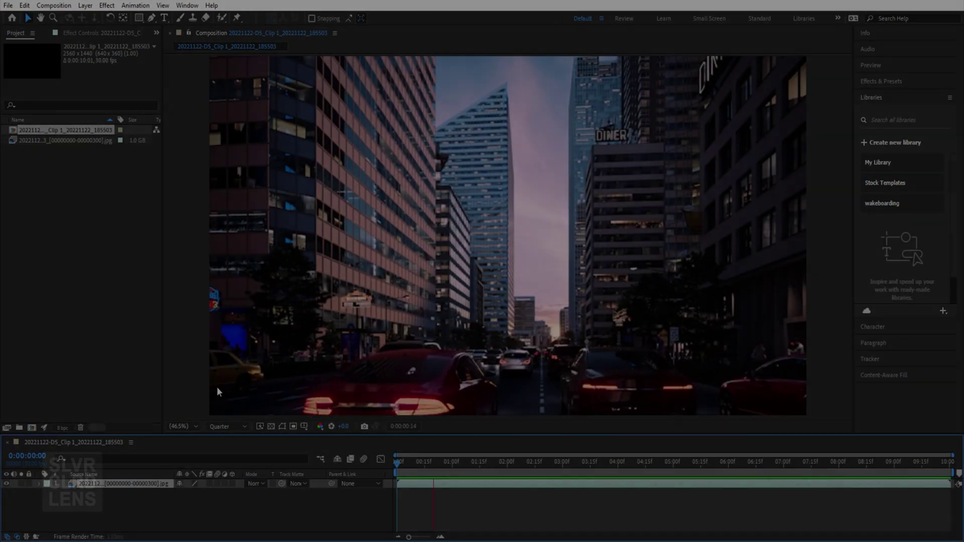
click(229, 426)
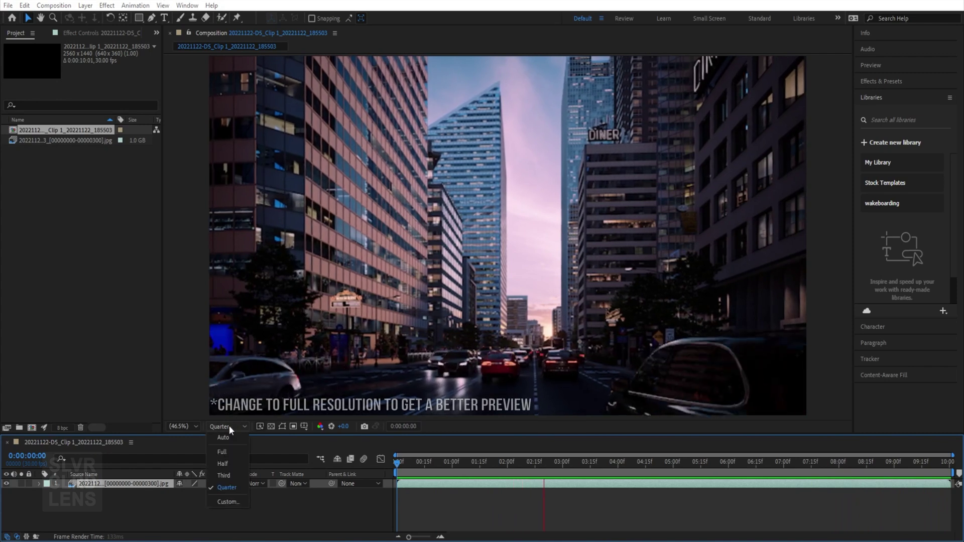
click(226, 451)
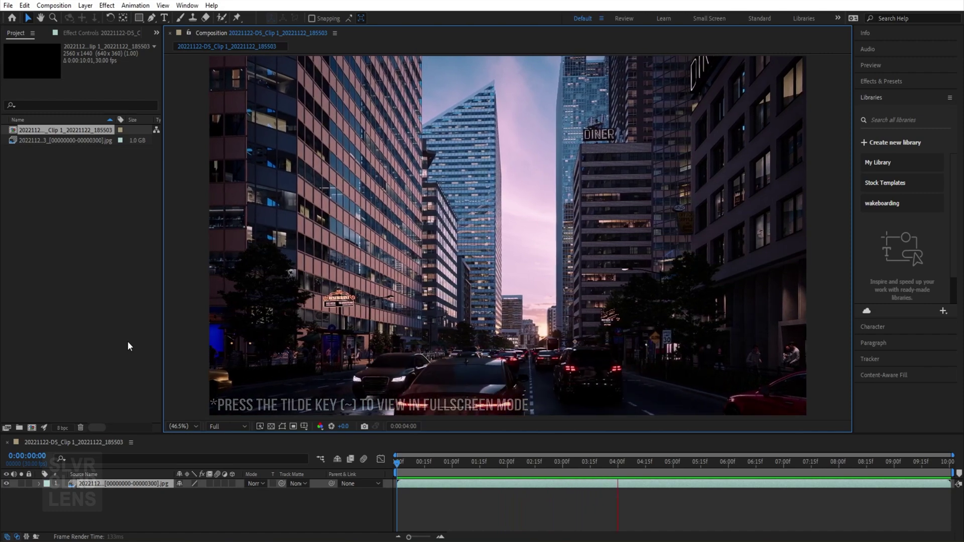
key(grave)
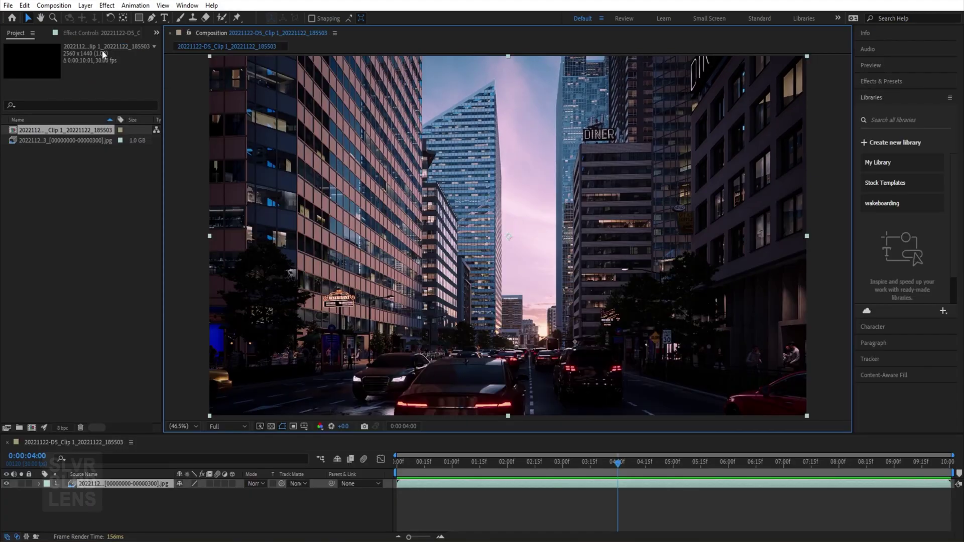
Export the composition to the Adobe Media Encoder queue.
click(7, 6)
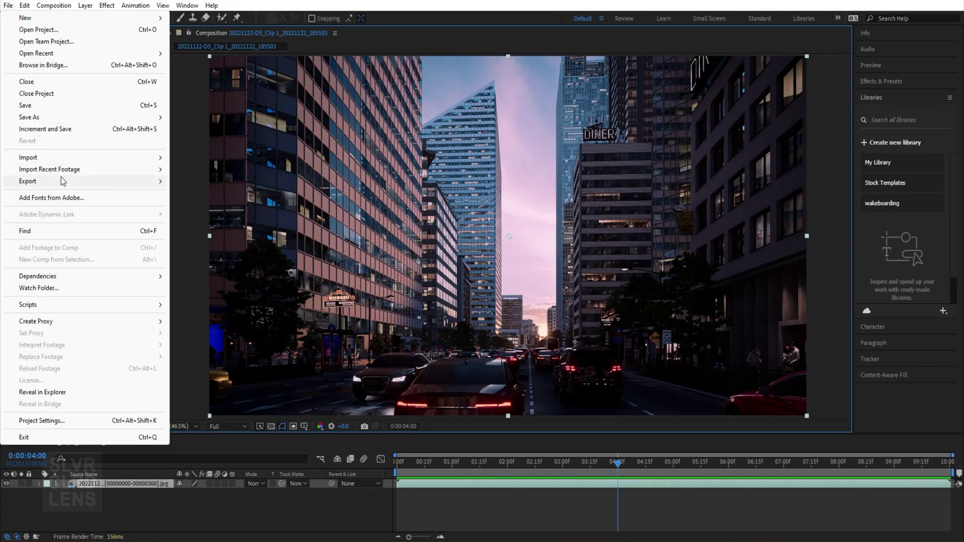
mouse_move(63, 182)
click(222, 181)
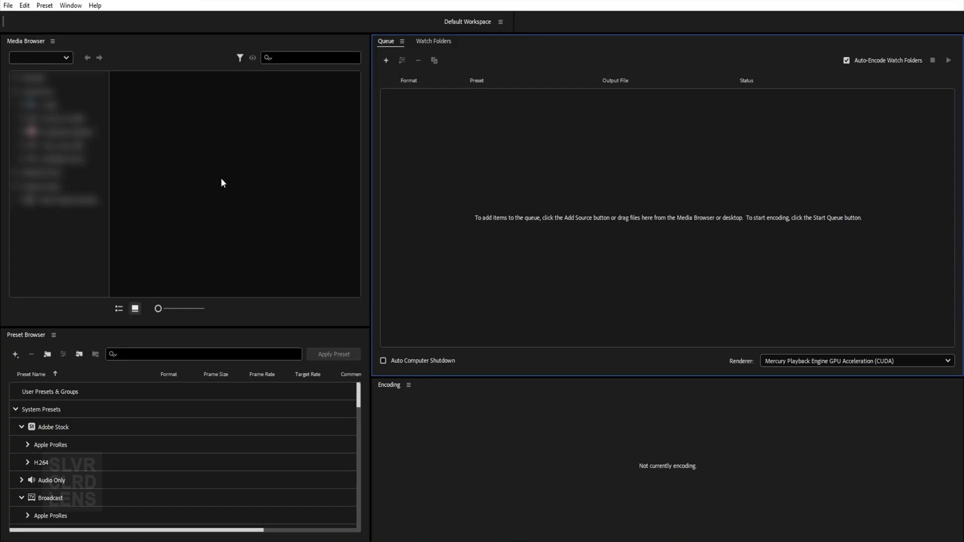
In the queued item's export settings, disable audio export and enable Render at Maximum Depth and Use Maximum Render Quality.
click(549, 116)
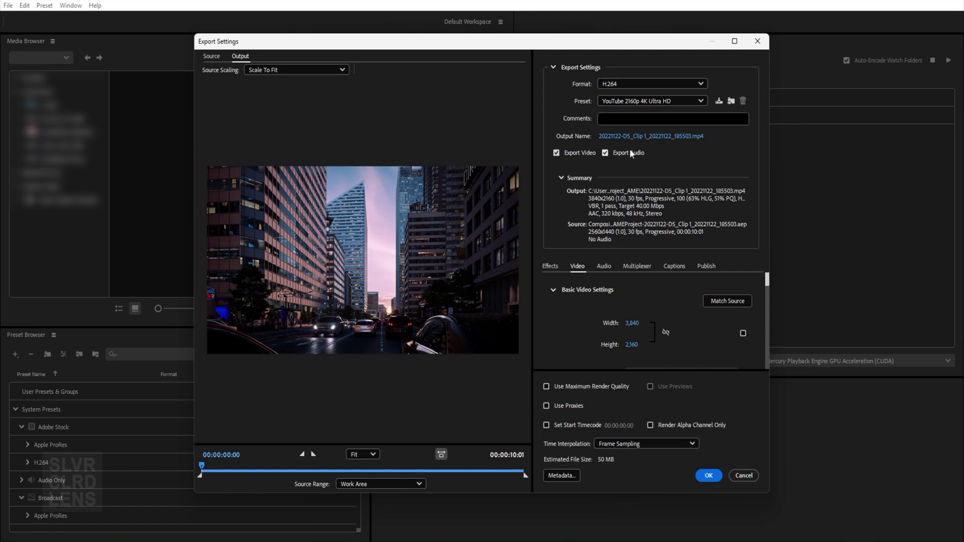
key(space)
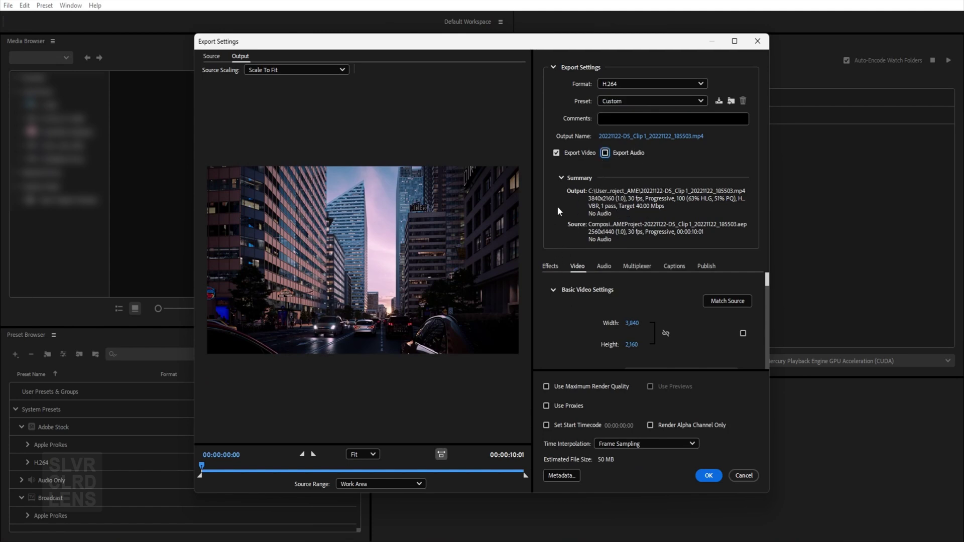
scroll(560, 317, down, 3)
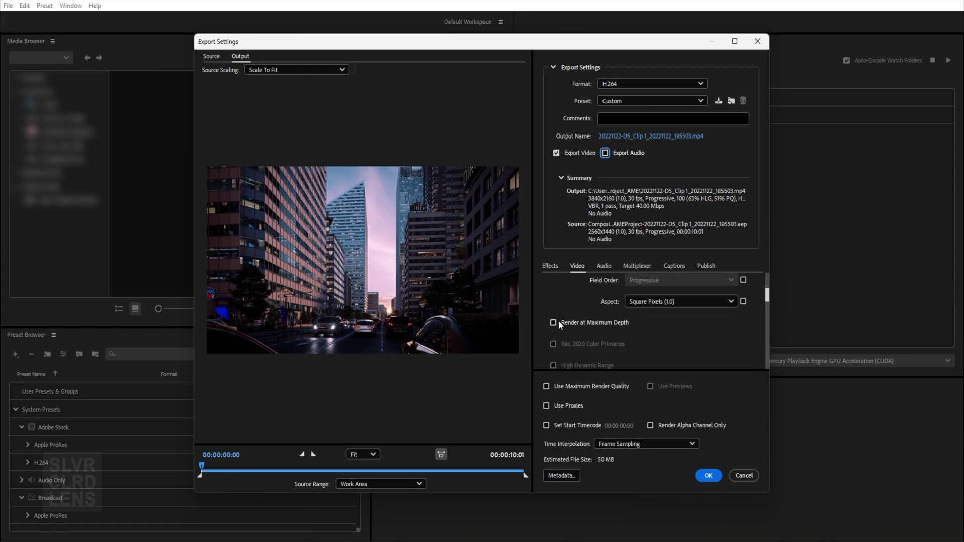
scroll(574, 296, up, 4)
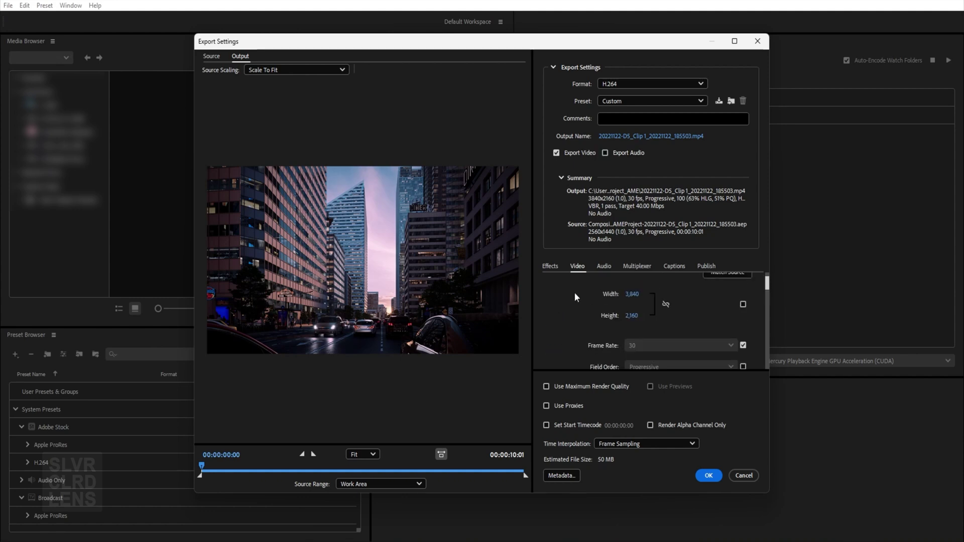
scroll(570, 313, down, 3)
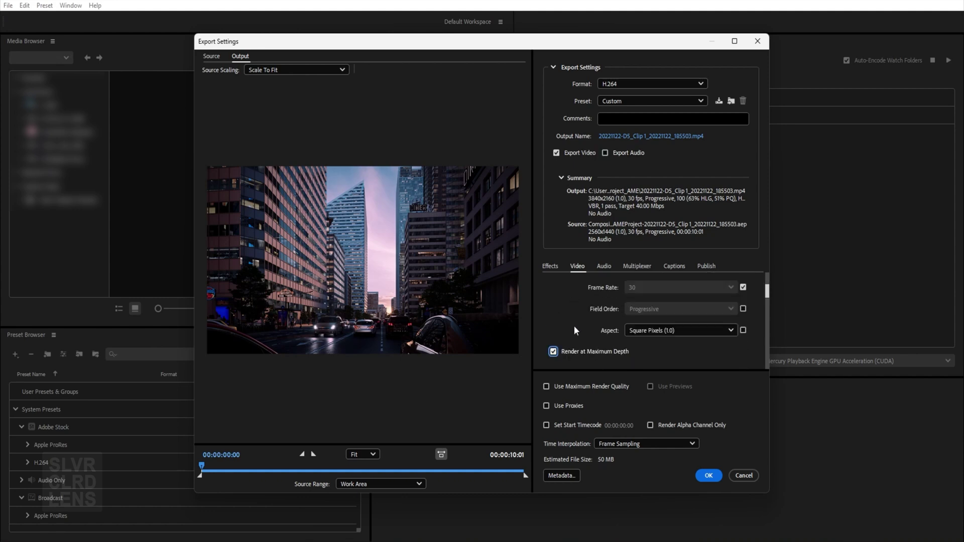
click(576, 387)
scroll(575, 325, down, 10)
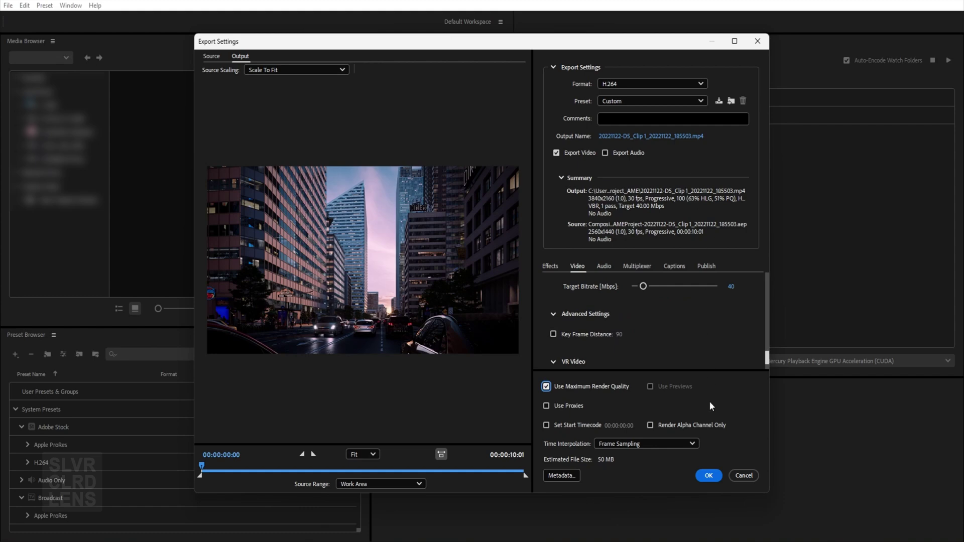
Accept the export settings with Scene 01_video.mp4 as the output file, and start encoding the queue.
click(707, 475)
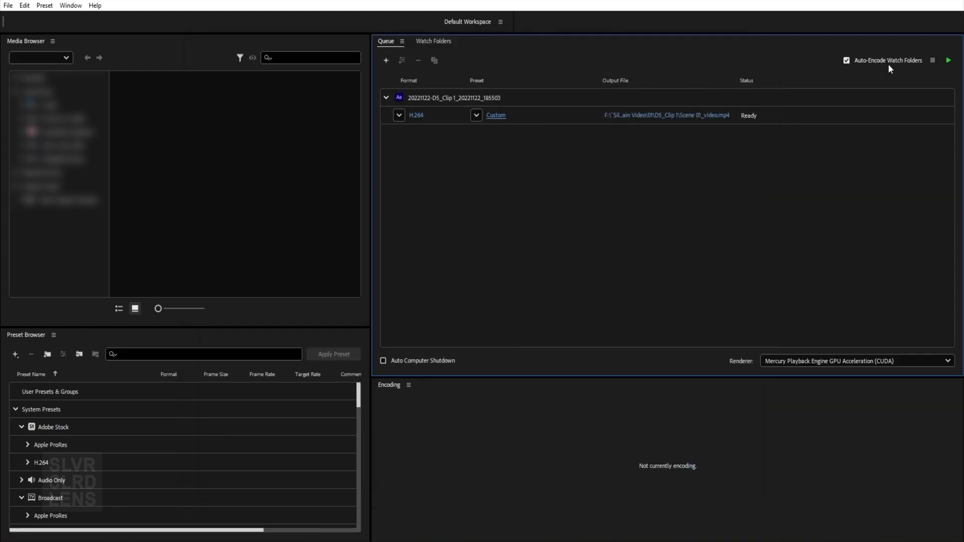
click(949, 60)
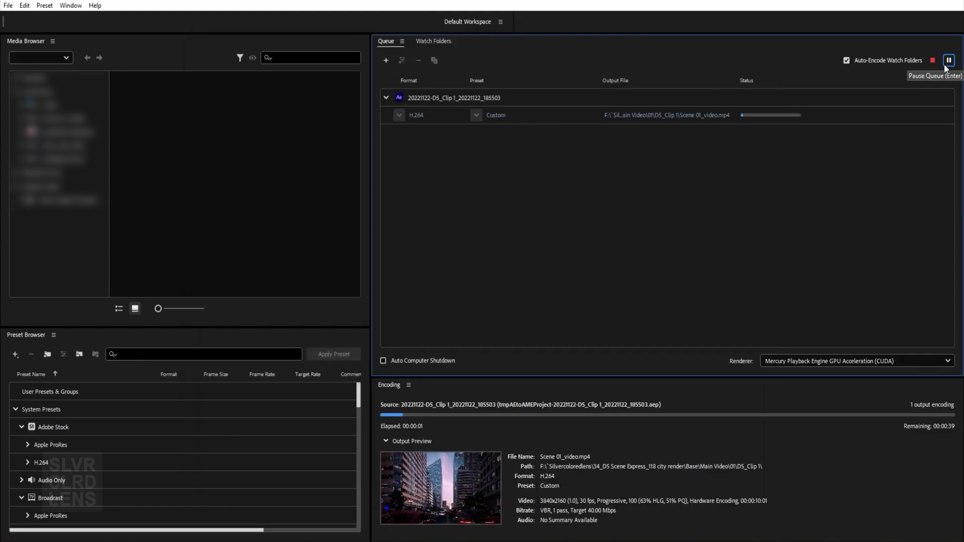